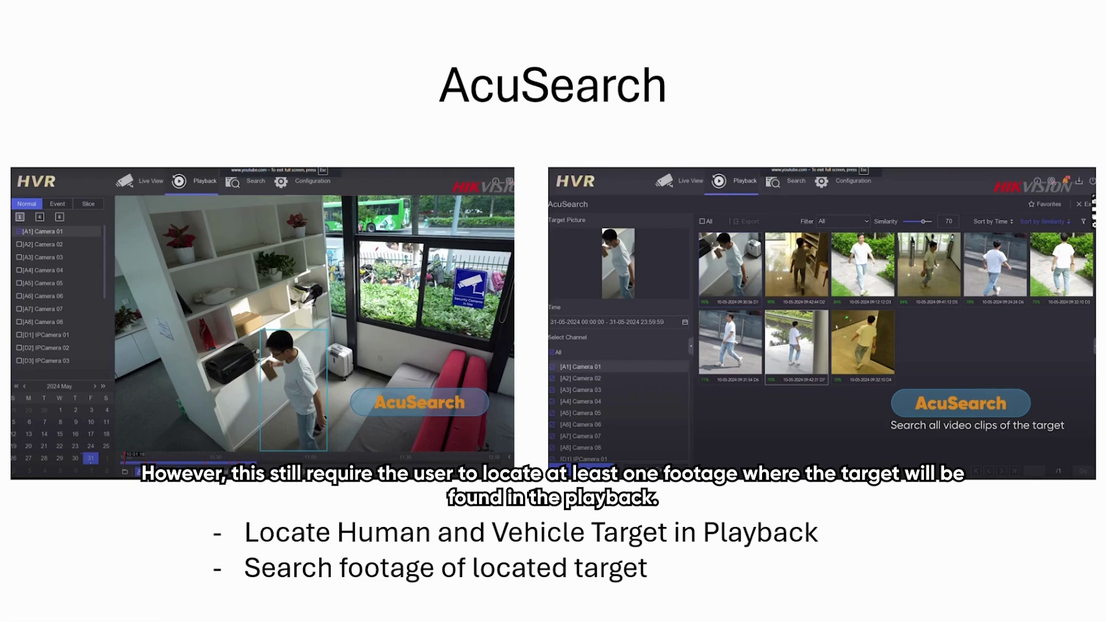
# Advance the presentation from the AcuSearch slide to the AcuSeek slide
pyautogui.click(304, 417)
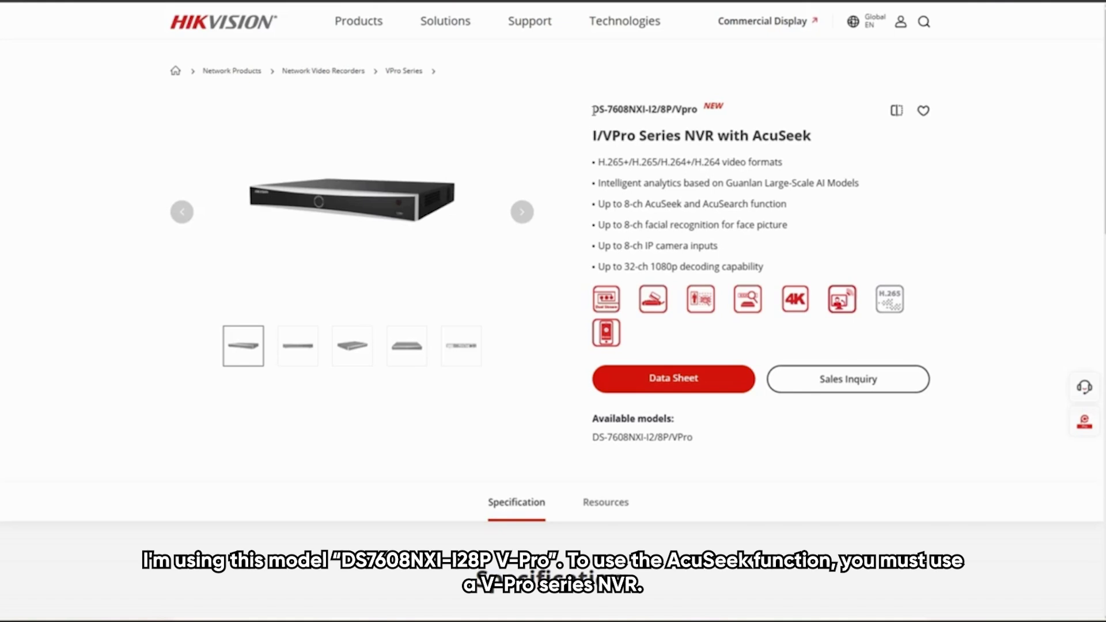
# Highlight the DS-7608NXI-I2/8P/VPro model name on the product page, then clear it
pyautogui.moveTo(594, 110); pyautogui.dragTo(655, 120)
pyautogui.click(653, 121)
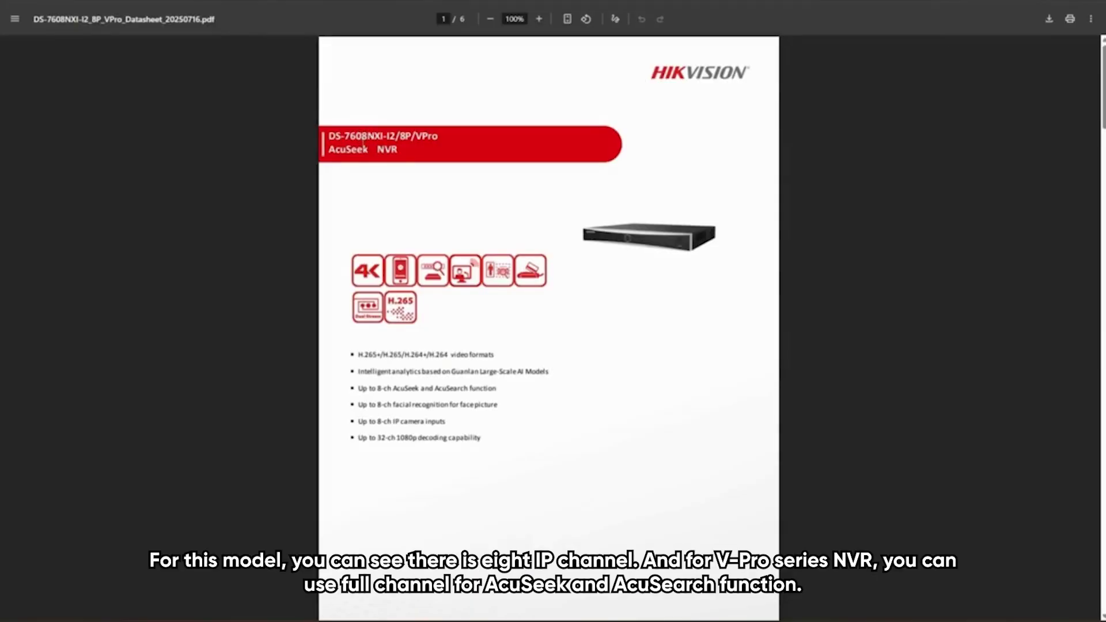
# Highlight the model number and AcuSeek/AcuSearch bullet, then the 2-engine row on page 3
pyautogui.moveTo(363, 135); pyautogui.dragTo(358, 135)
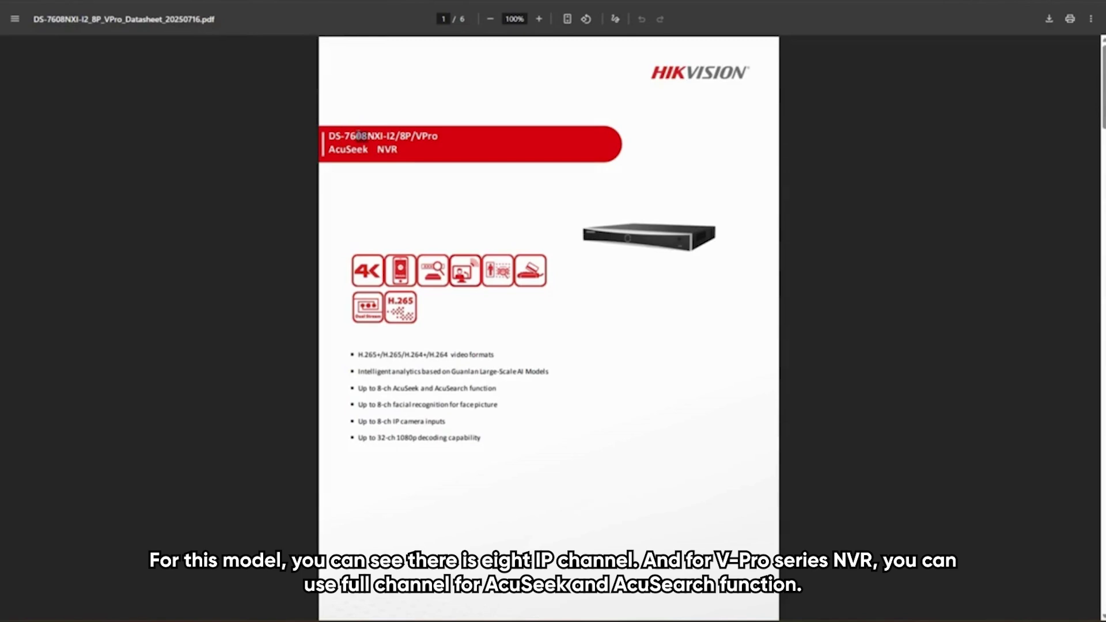
pyautogui.click(445, 137)
pyautogui.moveTo(500, 389); pyautogui.dragTo(361, 397)
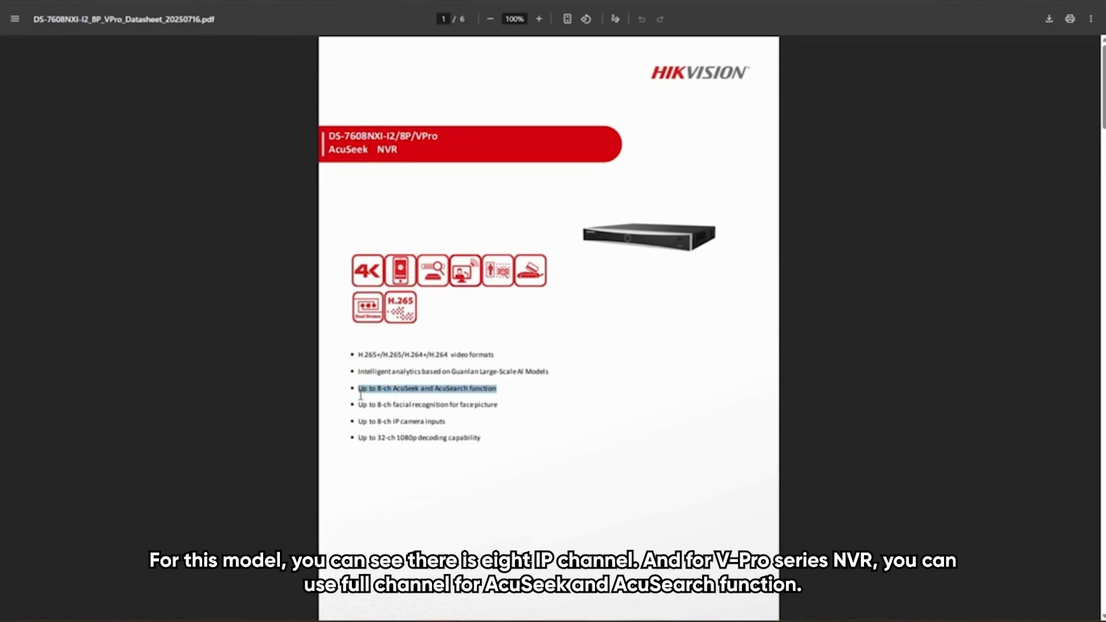
pyautogui.scroll(-15, 489, 402)
pyautogui.moveTo(470, 337); pyautogui.dragTo(497, 338)
pyautogui.click(510, 351)
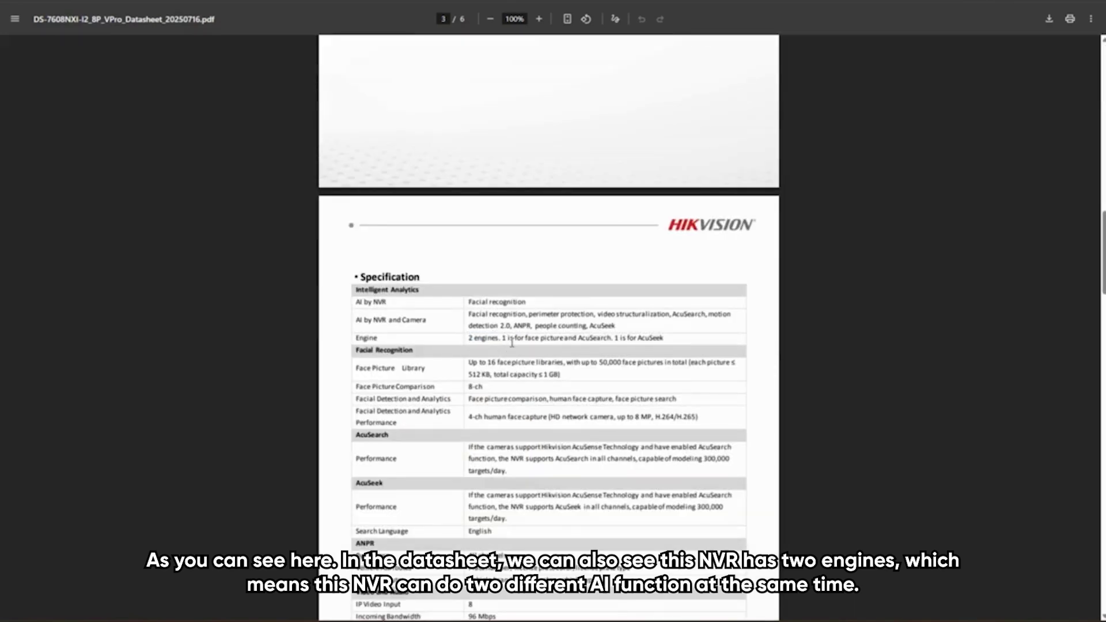
# Highlight the AcuSearch performance requirement in the datasheet's specification table
pyautogui.scroll(3, 512, 345)
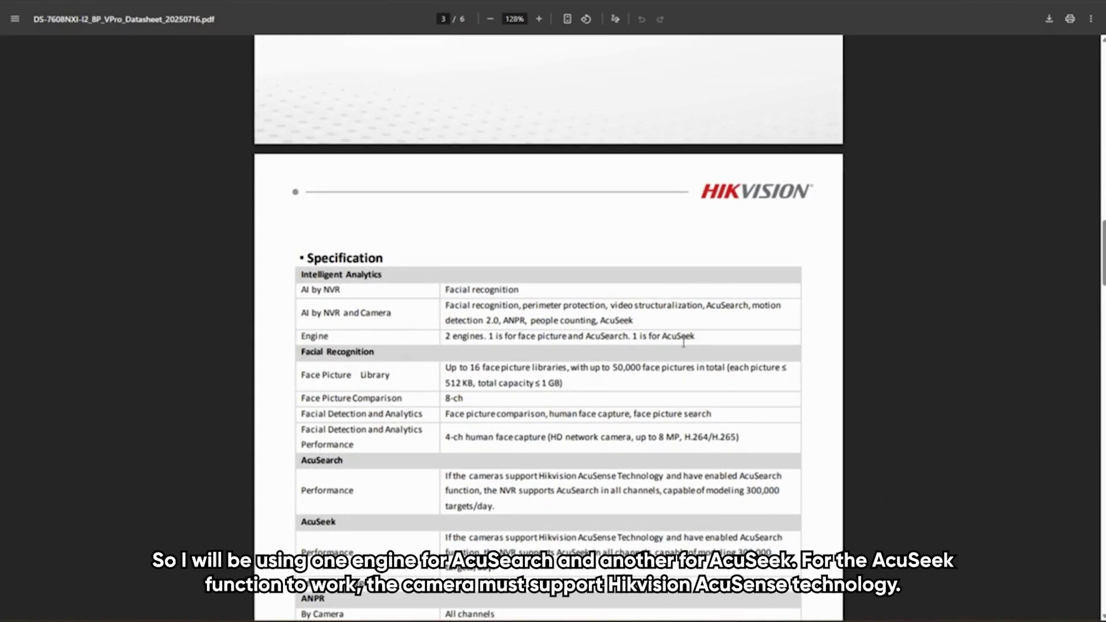
pyautogui.scroll(-2, 580, 343)
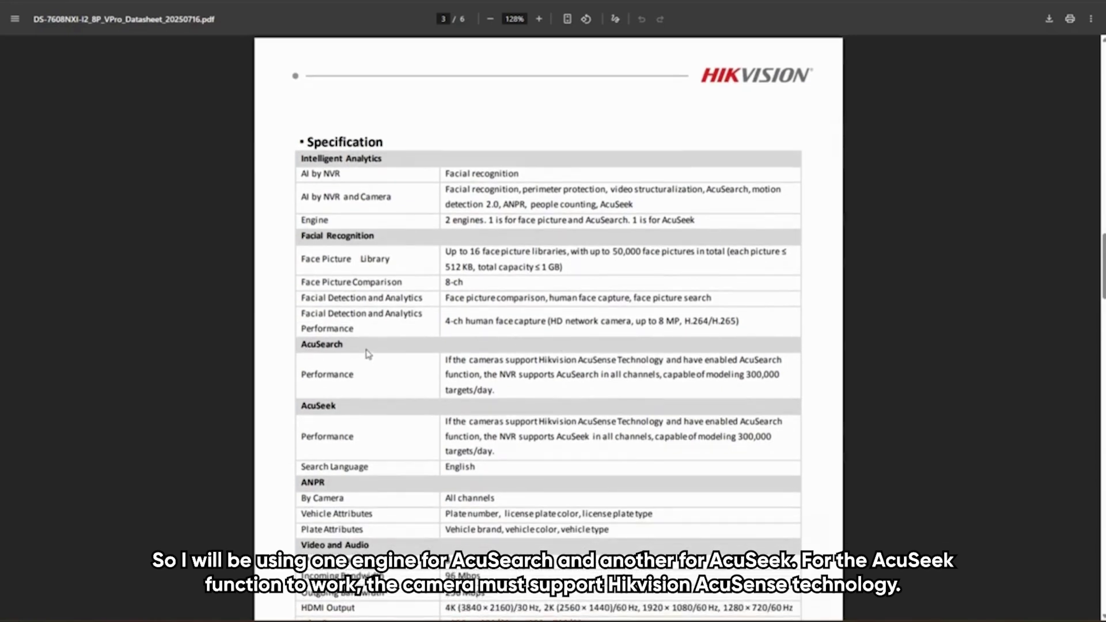
pyautogui.moveTo(470, 360); pyautogui.dragTo(645, 370)
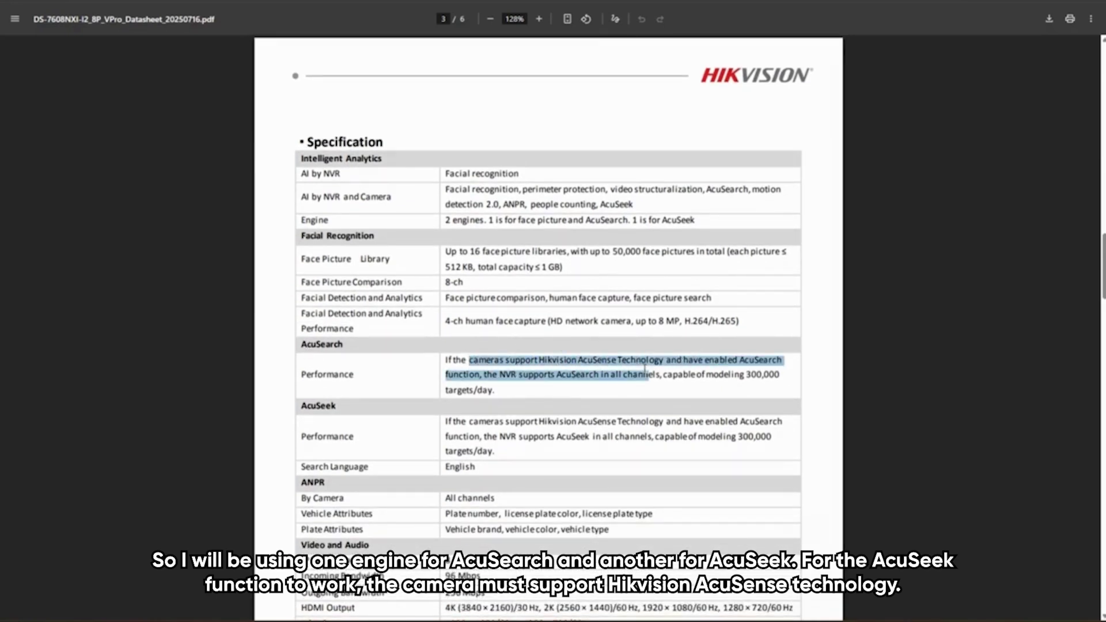
pyautogui.click(659, 360)
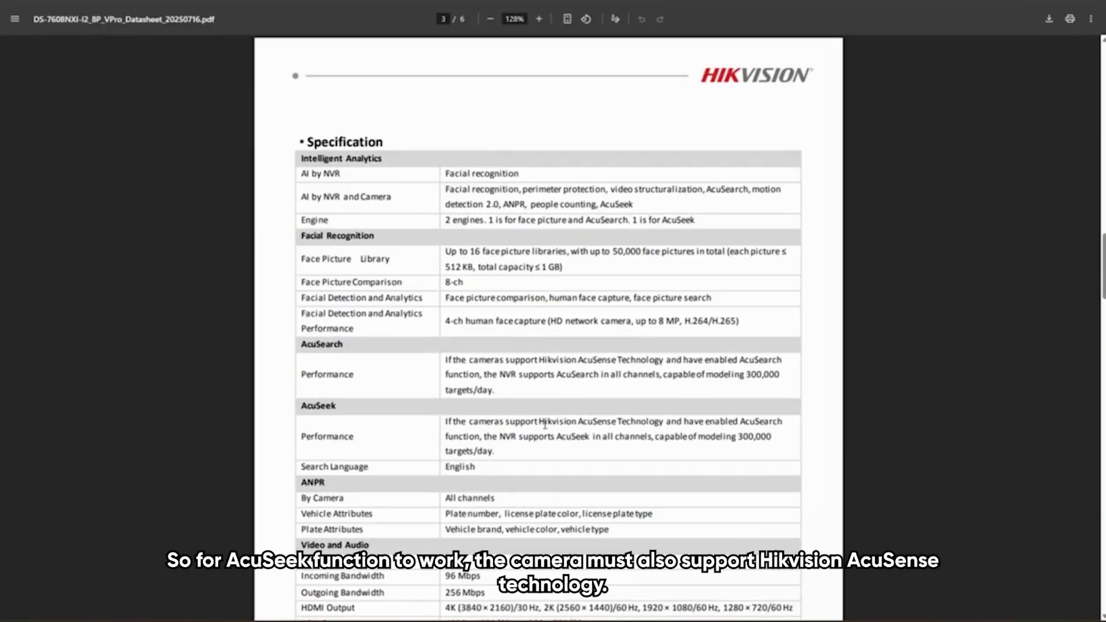
# Highlight the AcuSeek row's AcuSense and AcuSearch text and the English search language
pyautogui.moveTo(536, 423); pyautogui.dragTo(672, 424)
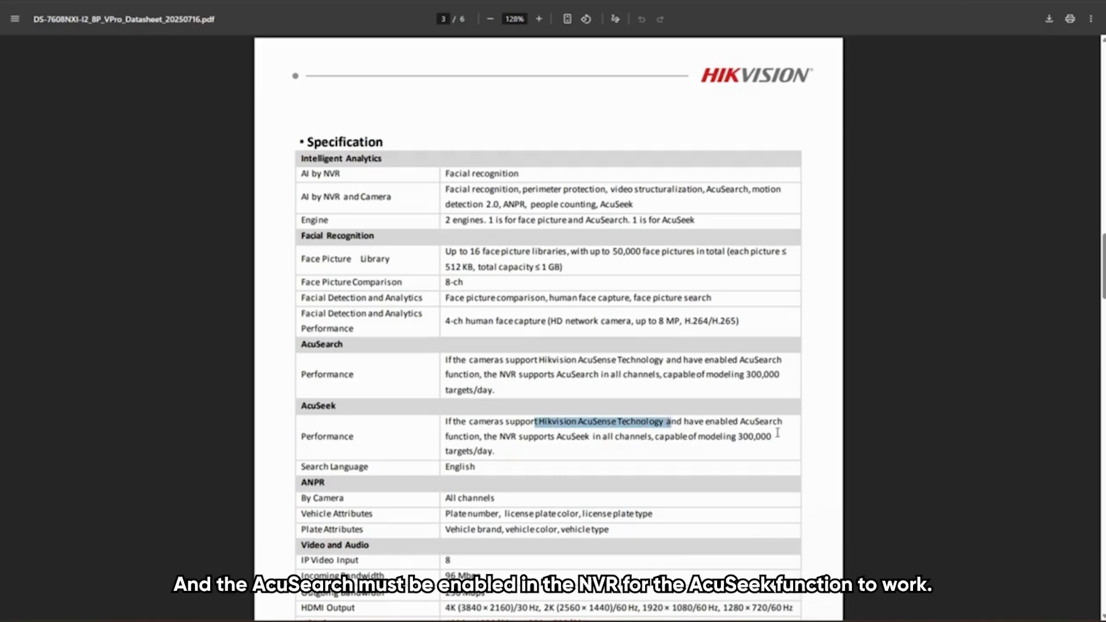
pyautogui.moveTo(785, 423); pyautogui.dragTo(710, 417)
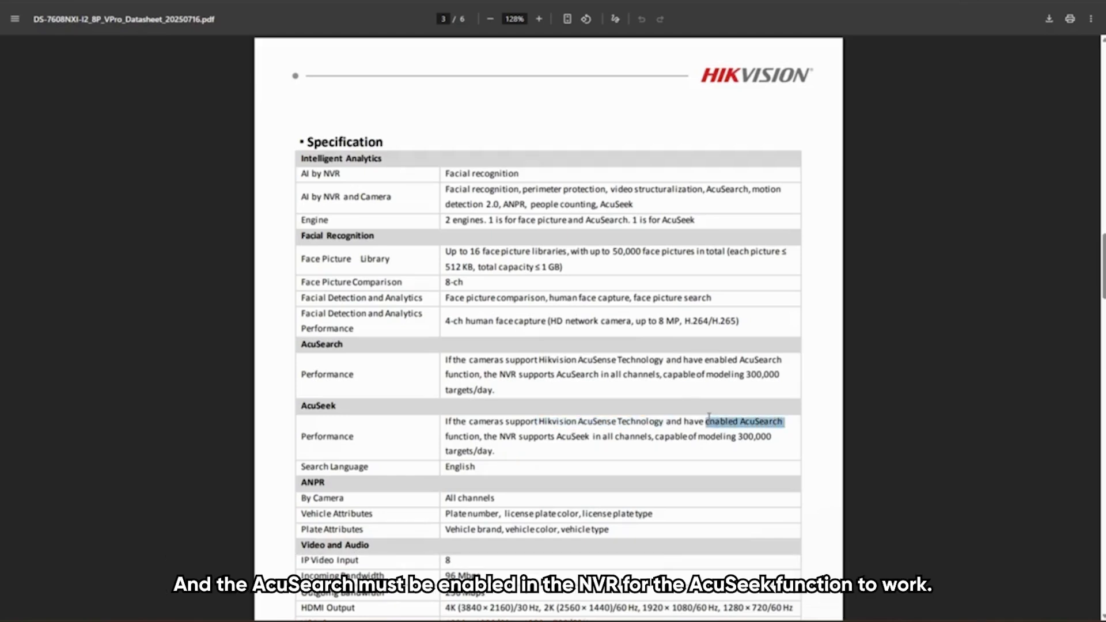
pyautogui.click(589, 436)
pyautogui.doubleClick(587, 437)
pyautogui.click(617, 443)
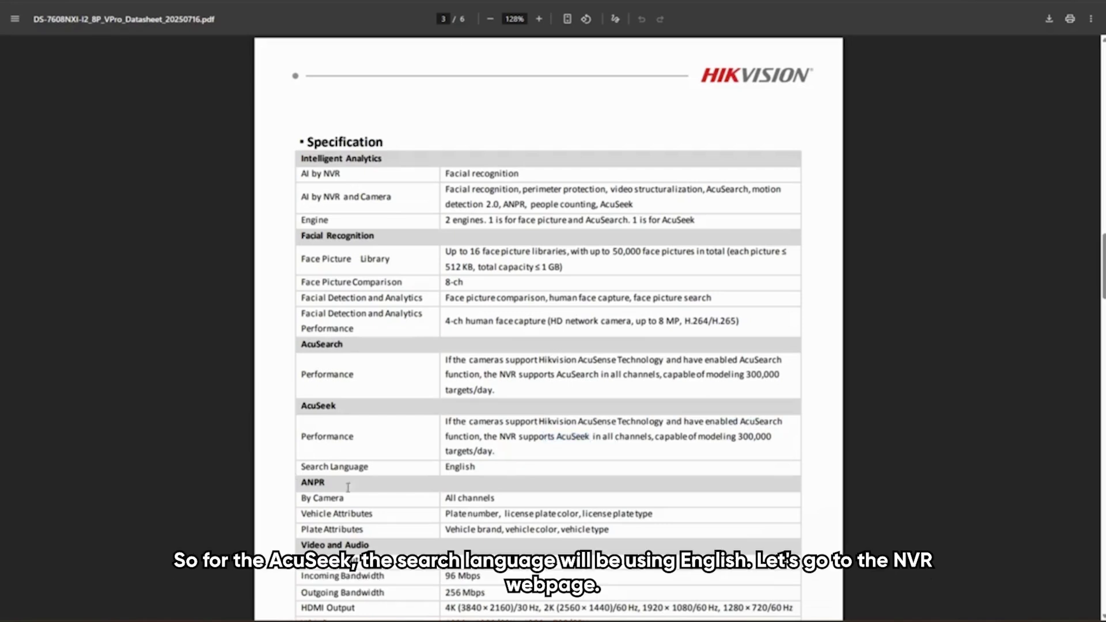
pyautogui.doubleClick(462, 467)
pyautogui.click(527, 438)
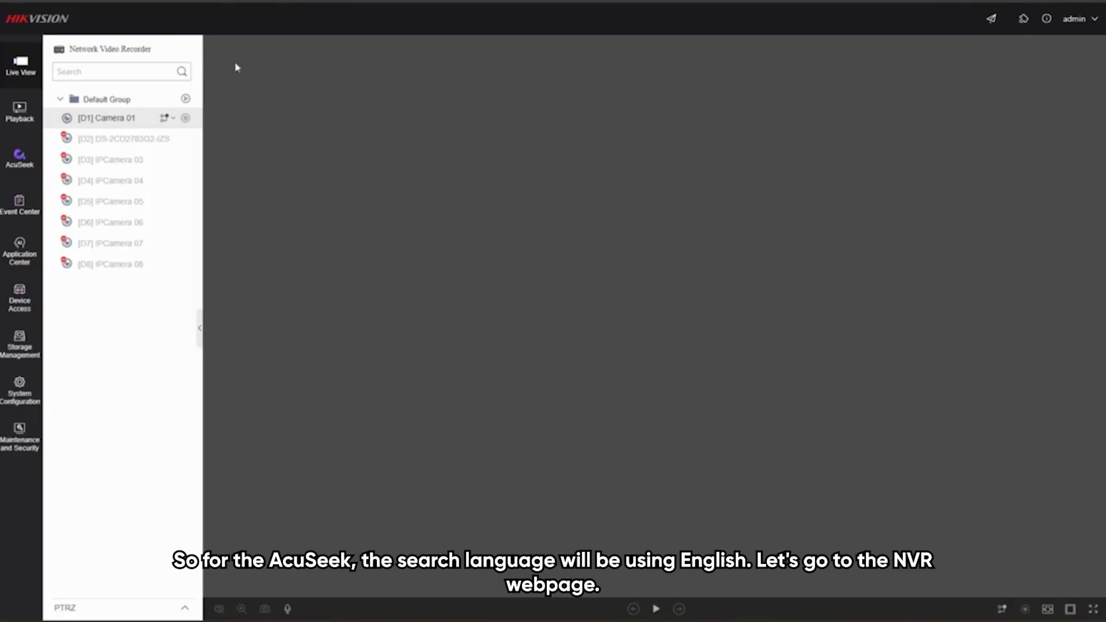
# Keep camera POE 1 in Manual adding mode under Device Access and confirm its settings
pyautogui.click(23, 310)
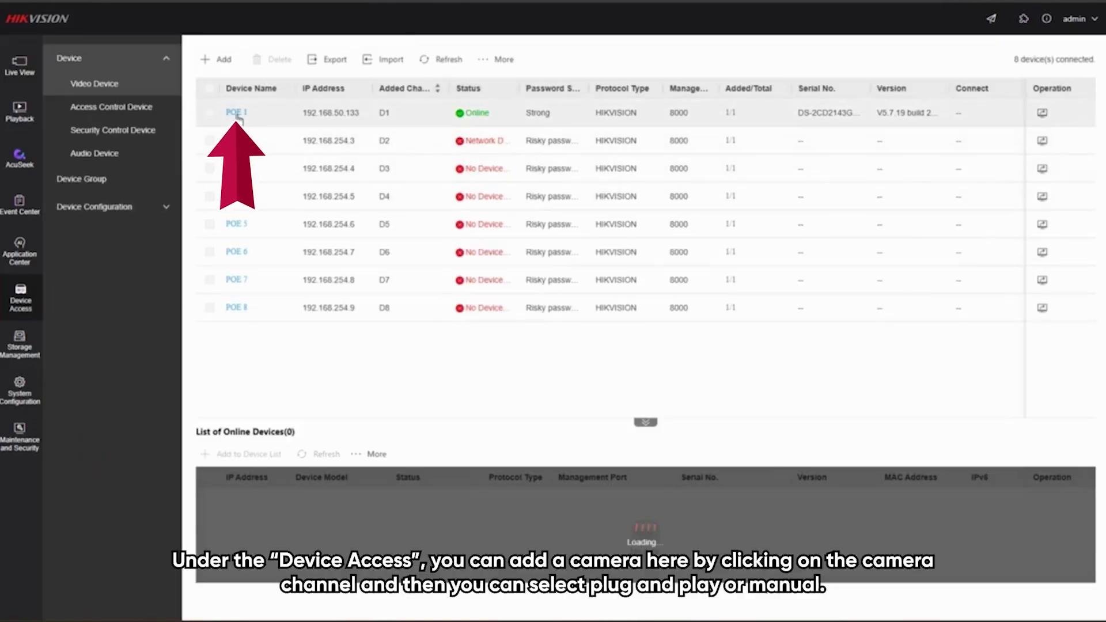
pyautogui.click(238, 117)
pyautogui.click(1065, 56)
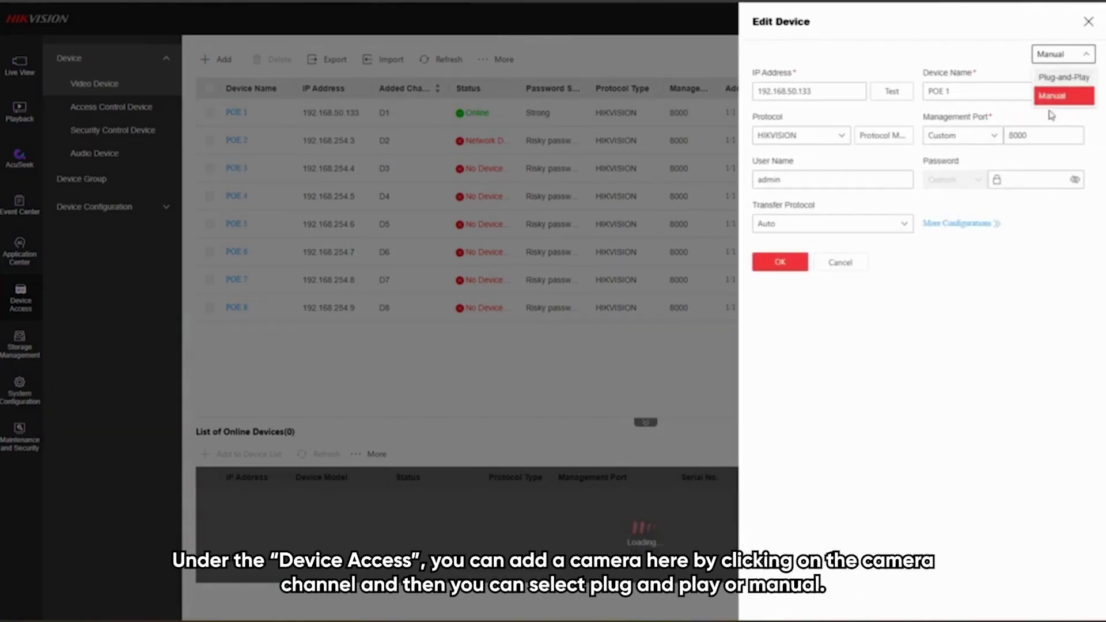
pyautogui.click(1063, 96)
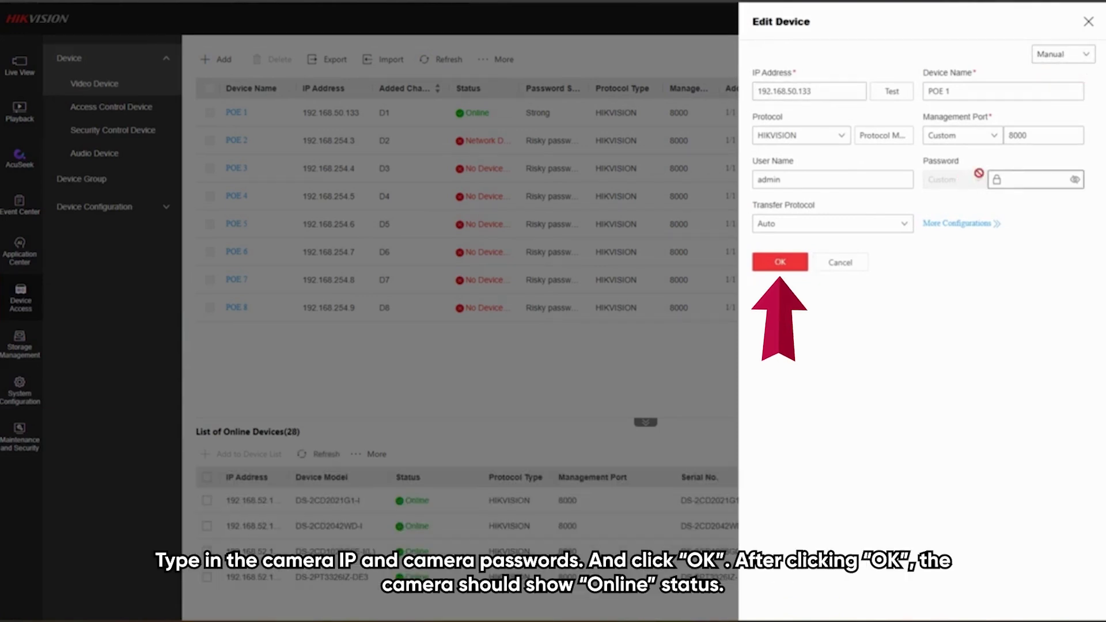
pyautogui.click(1088, 21)
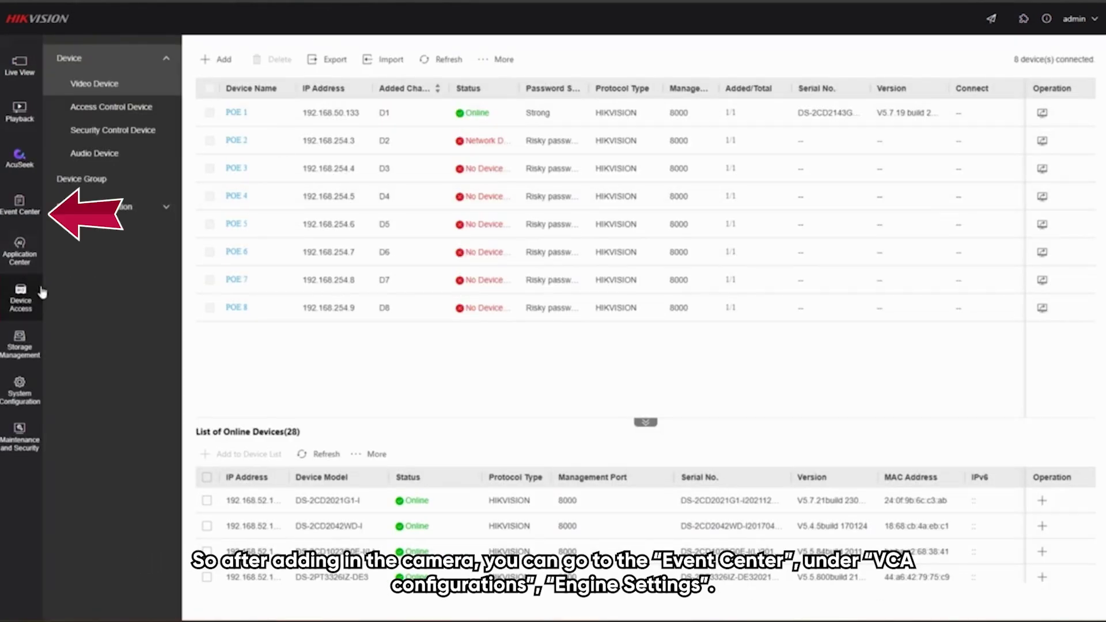
# Set engine 1 to AcuSearch and engine 2 to AcuSeek in VCA Engine Settings
pyautogui.click(19, 202)
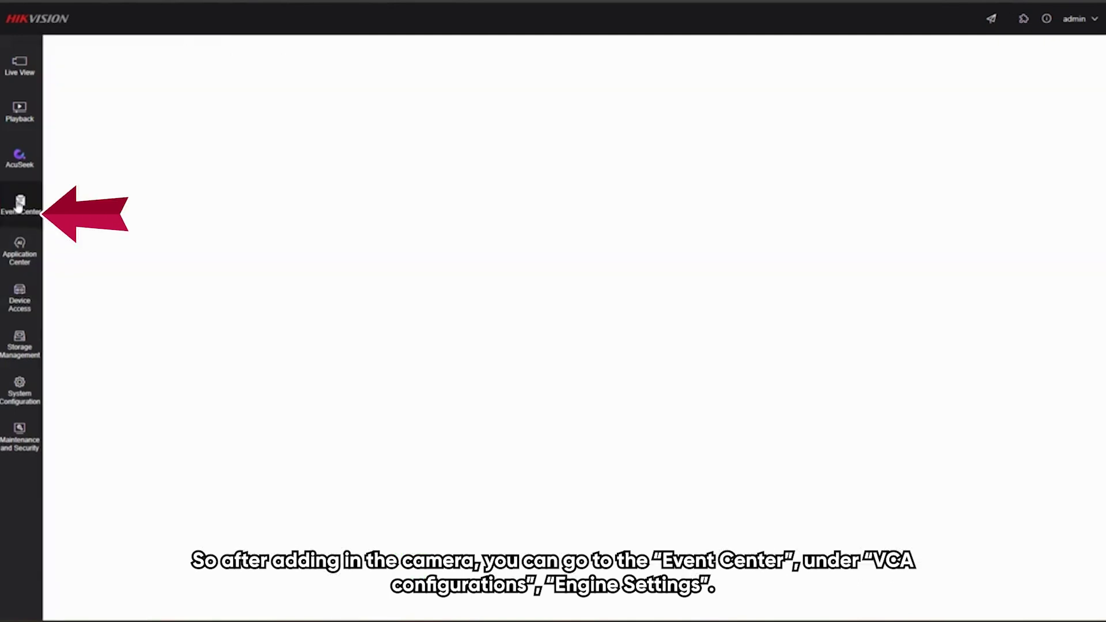
pyautogui.click(116, 161)
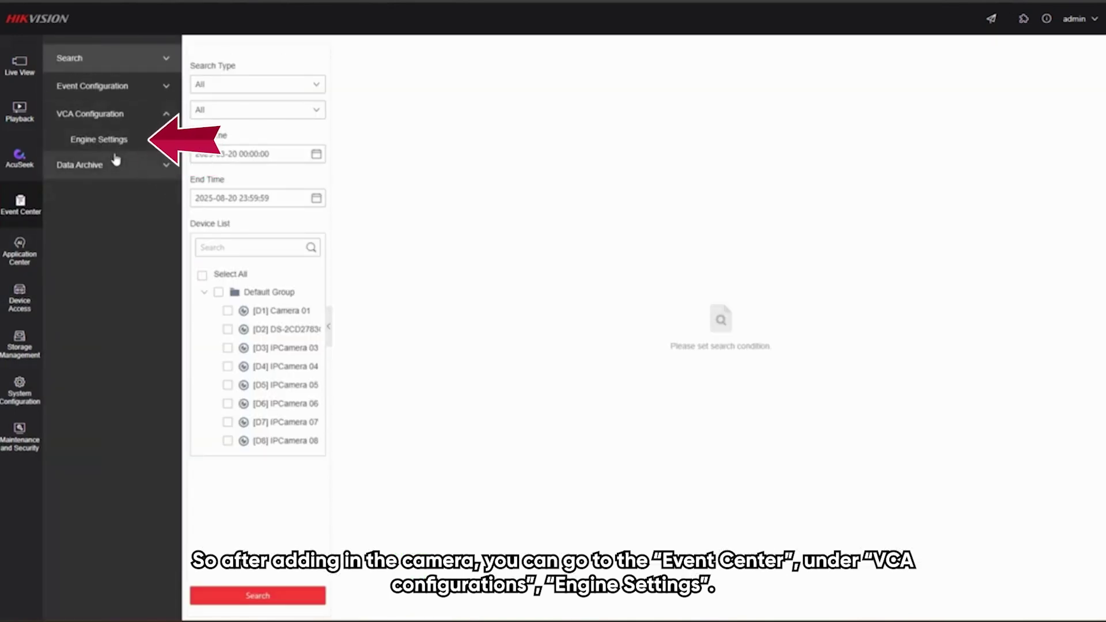
pyautogui.click(112, 144)
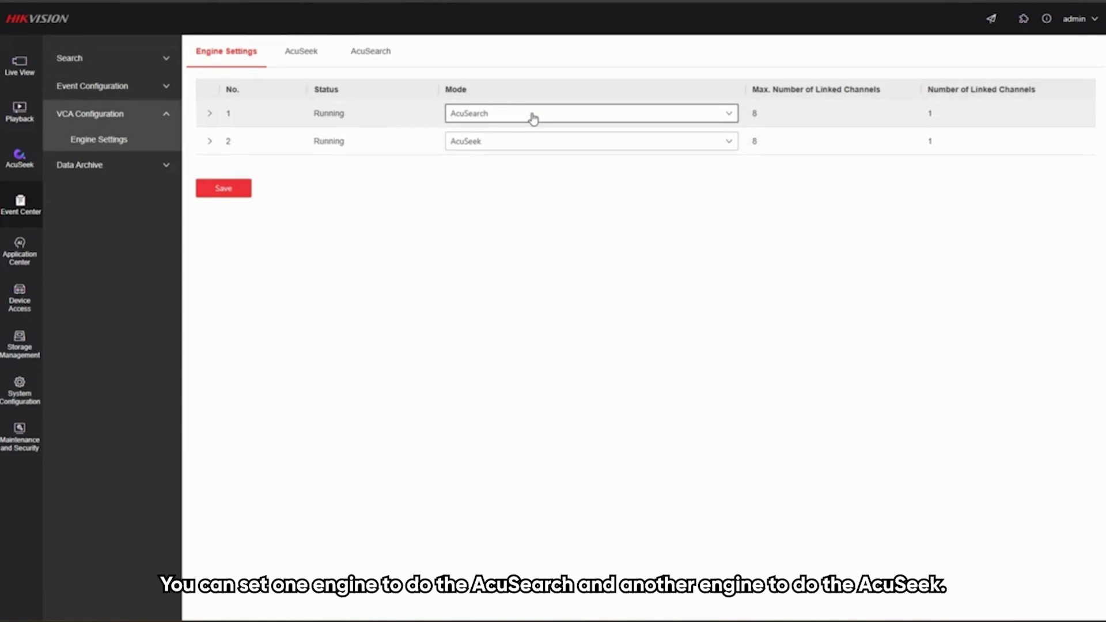
pyautogui.click(534, 118)
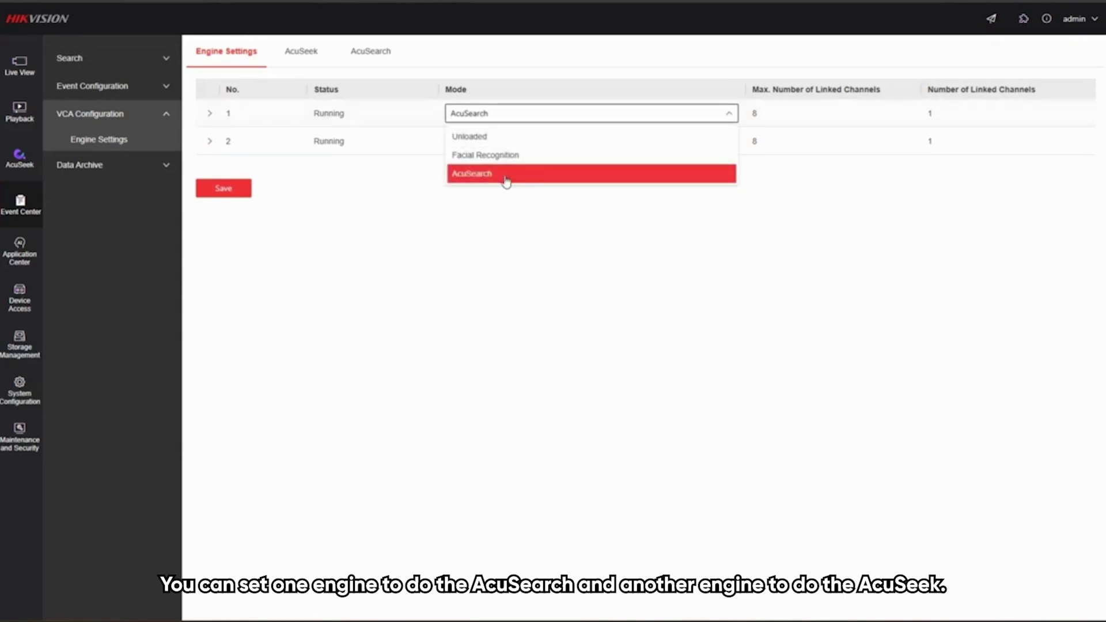
pyautogui.click(487, 180)
pyautogui.click(494, 144)
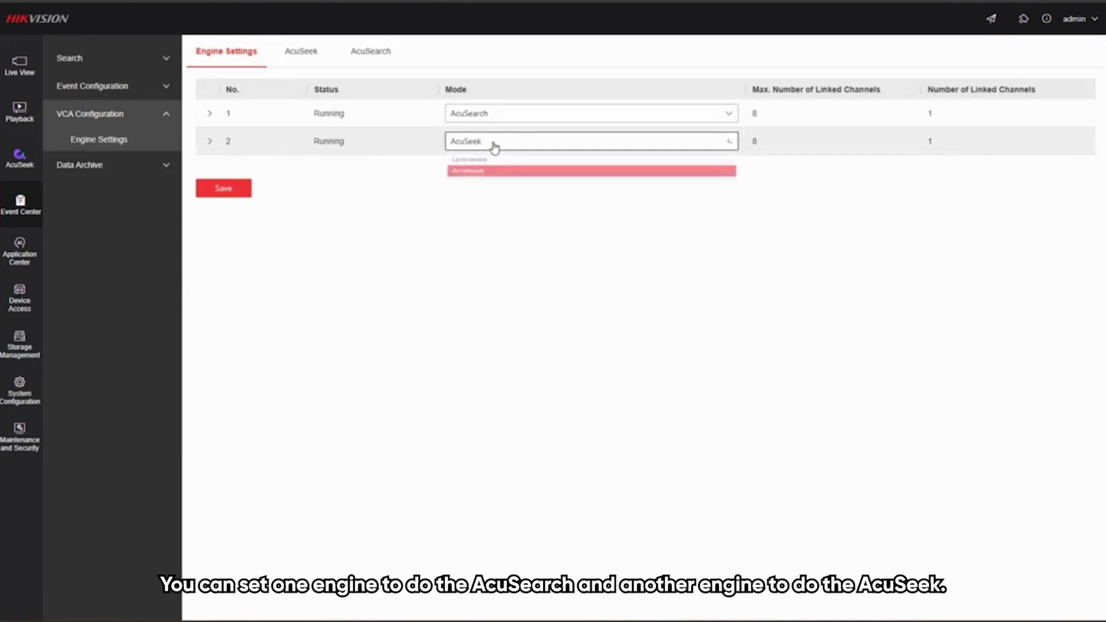
pyautogui.click(474, 191)
# Review the AcuSeek and AcuSearch channel settings for Camera 01 and save them
pyautogui.click(310, 63)
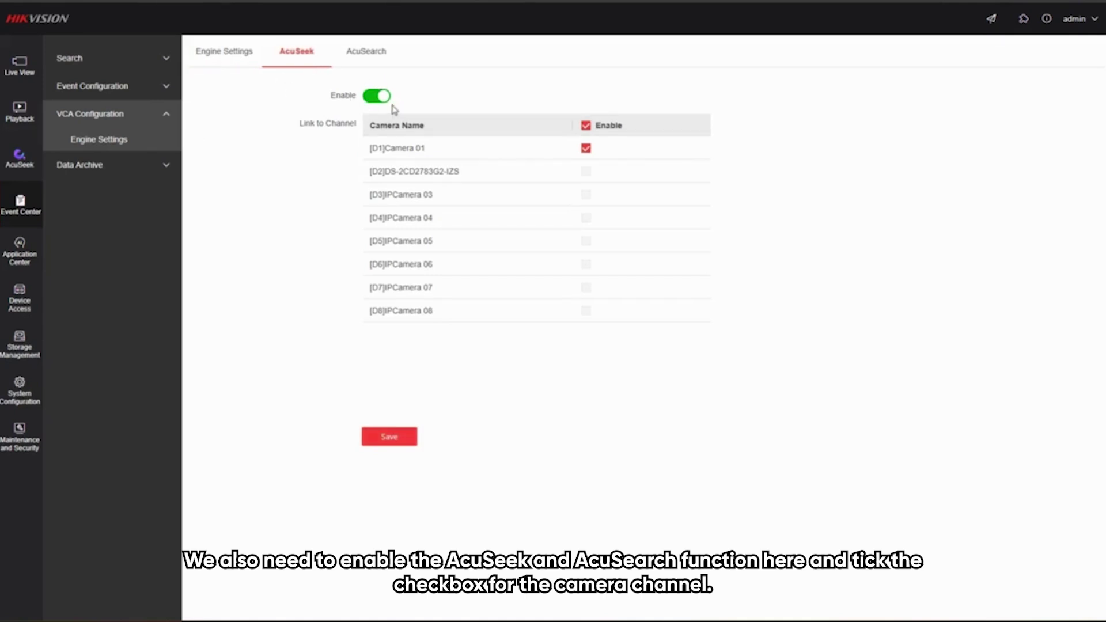
pyautogui.click(369, 53)
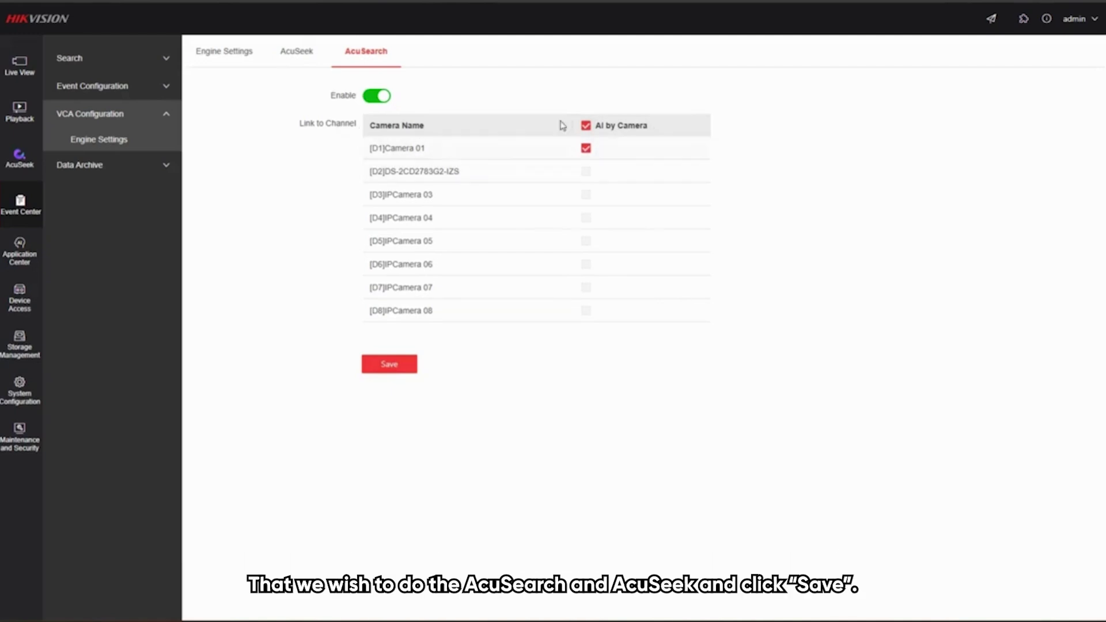
pyautogui.click(372, 364)
# Open AcuSeek, agree to the Declaration of Use, and show the Vehicle filters
pyautogui.click(28, 157)
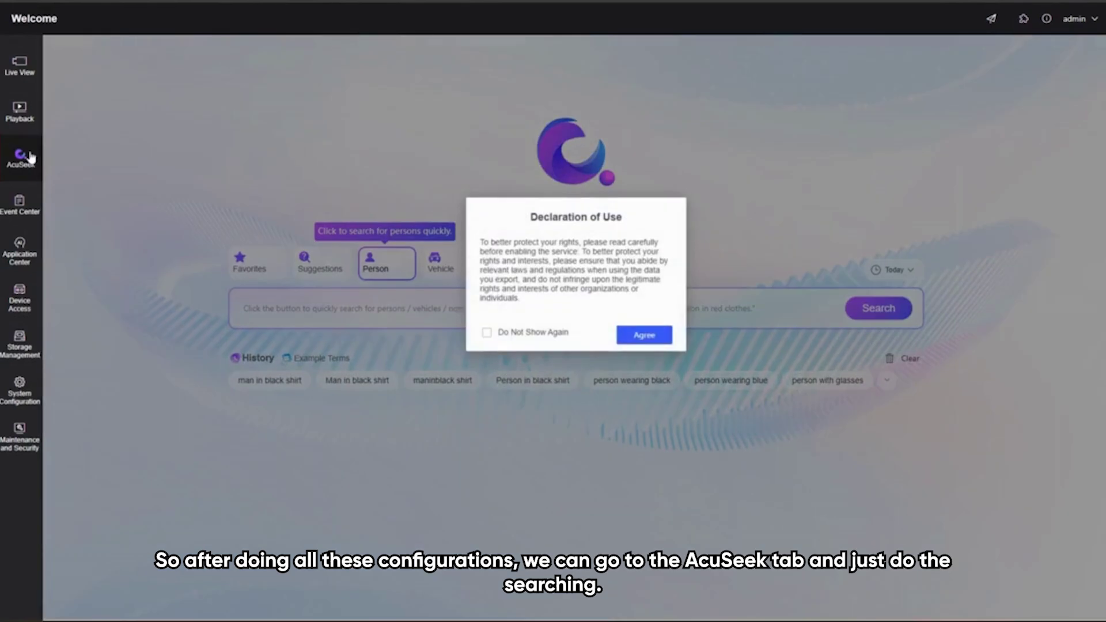
pyautogui.click(638, 333)
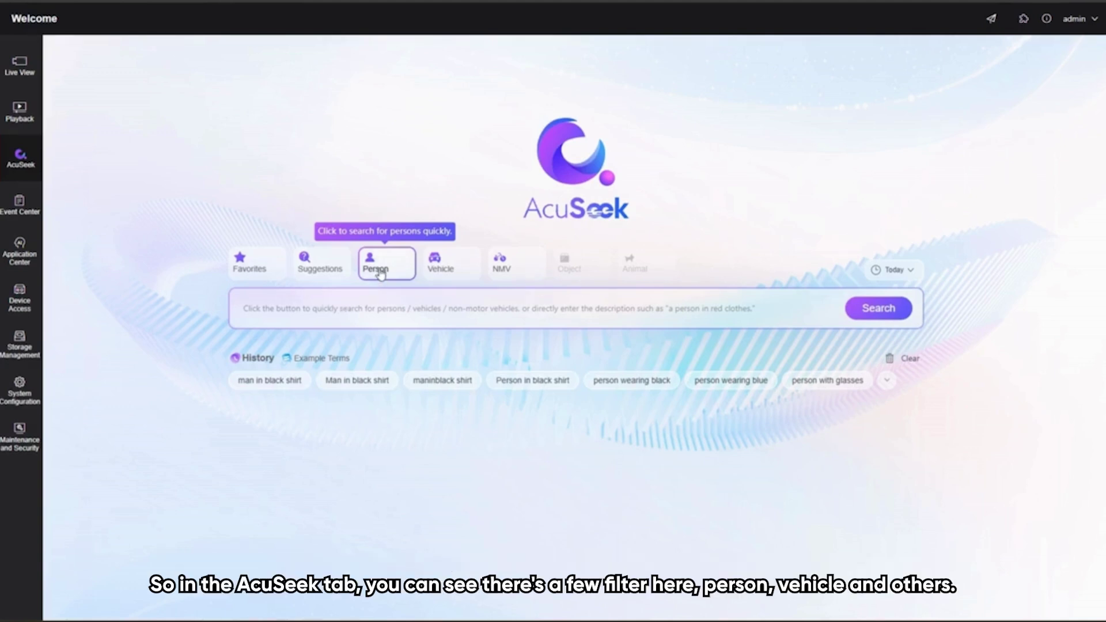
pyautogui.click(449, 265)
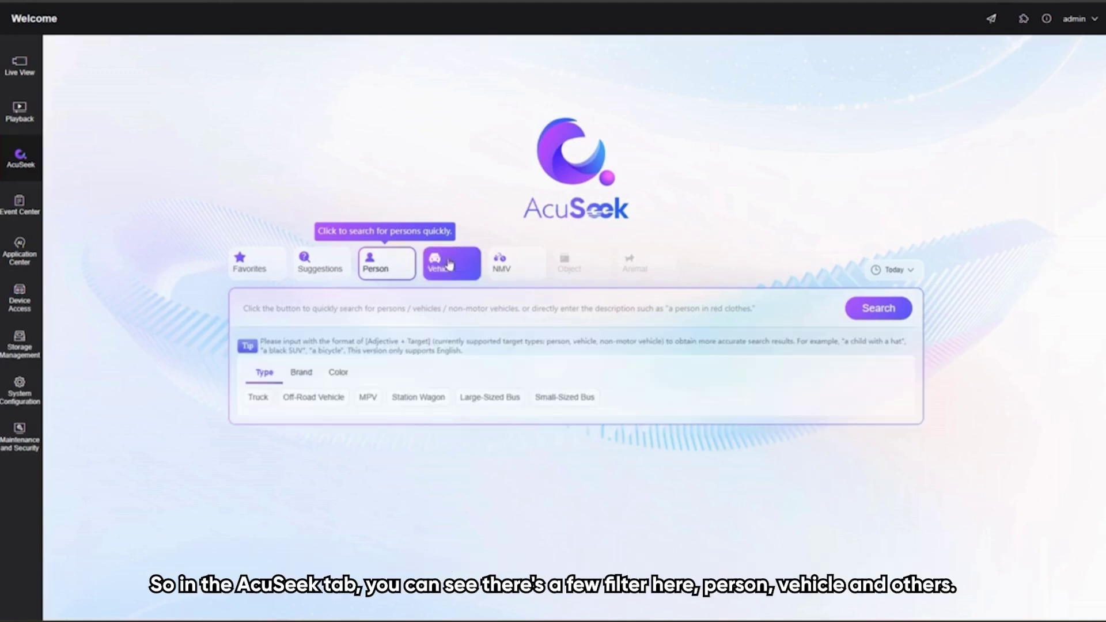
# Search Person targets for 'man in black shirt' over the past 7 days
pyautogui.click(378, 269)
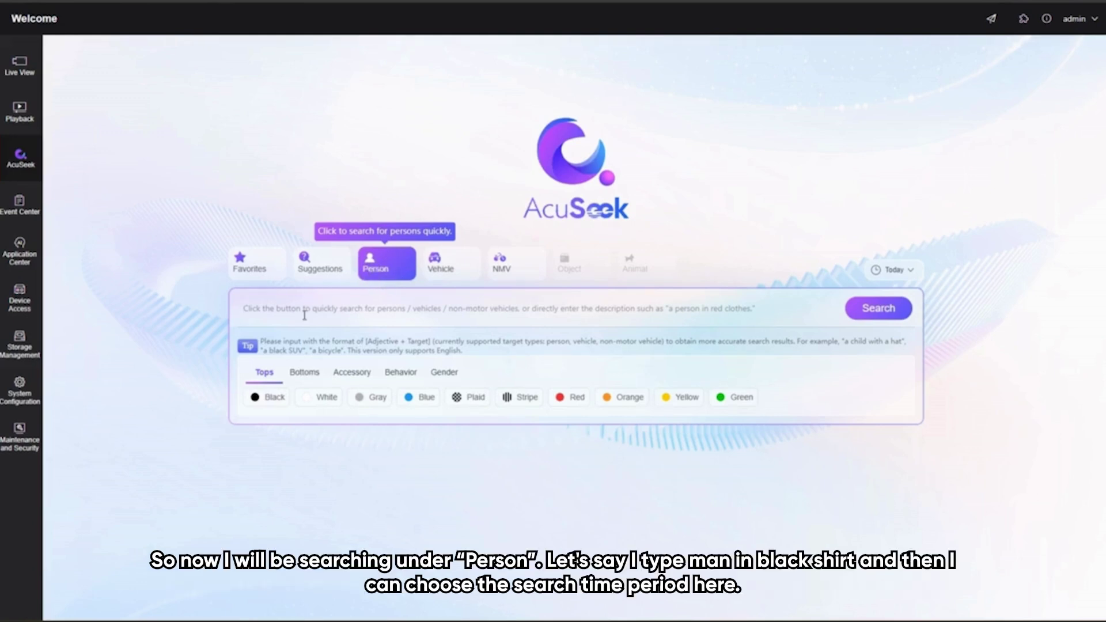
pyautogui.write('man in b')
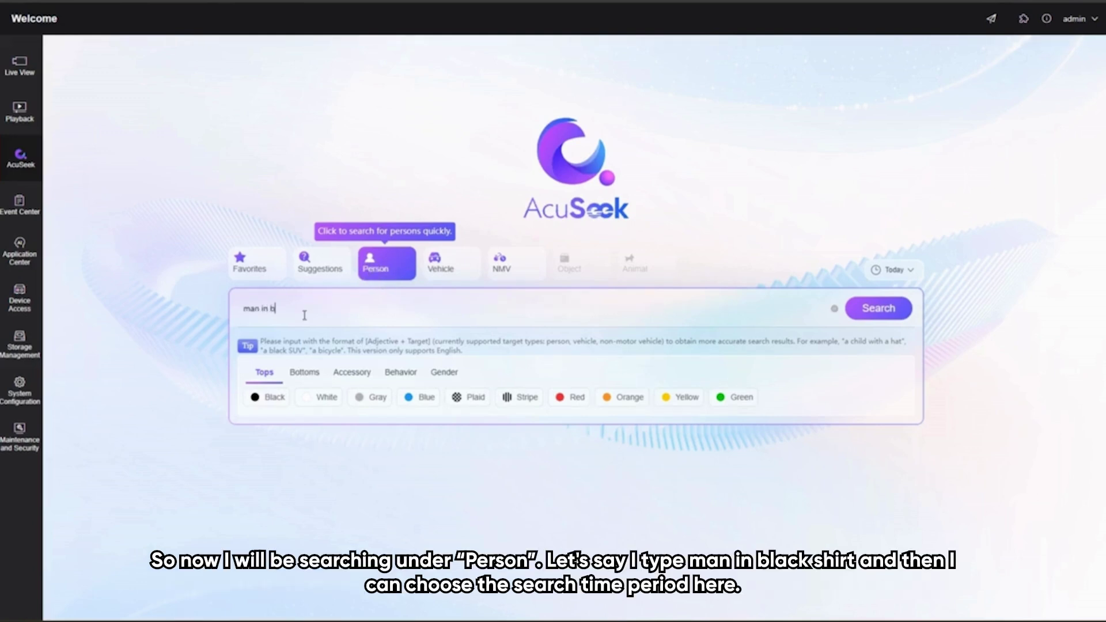
pyautogui.write('lack shirt')
pyautogui.click(894, 269)
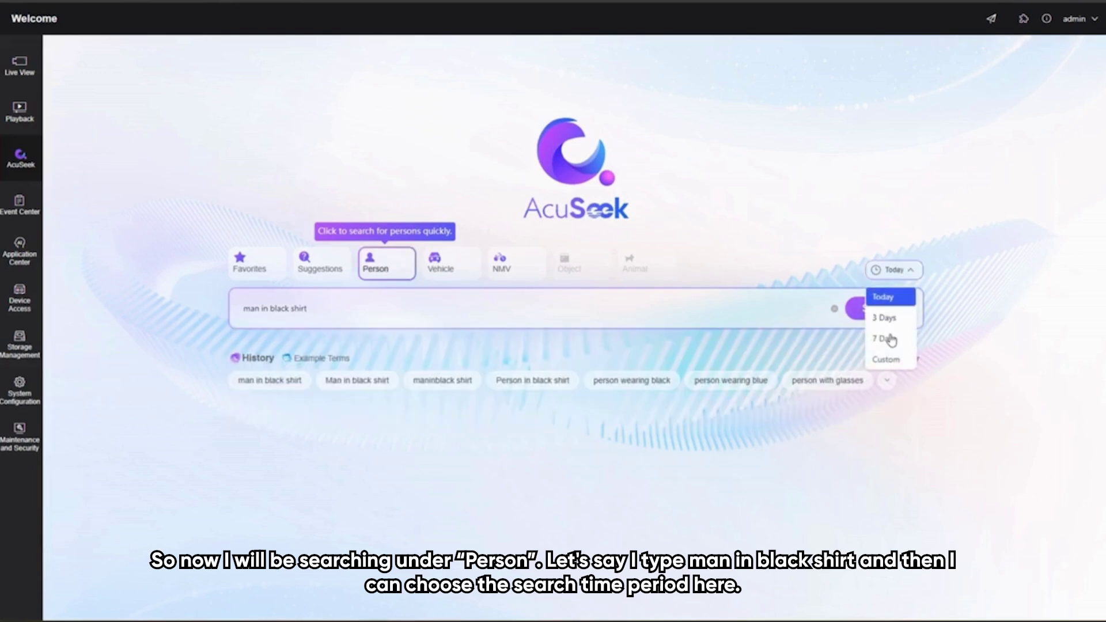
pyautogui.click(892, 344)
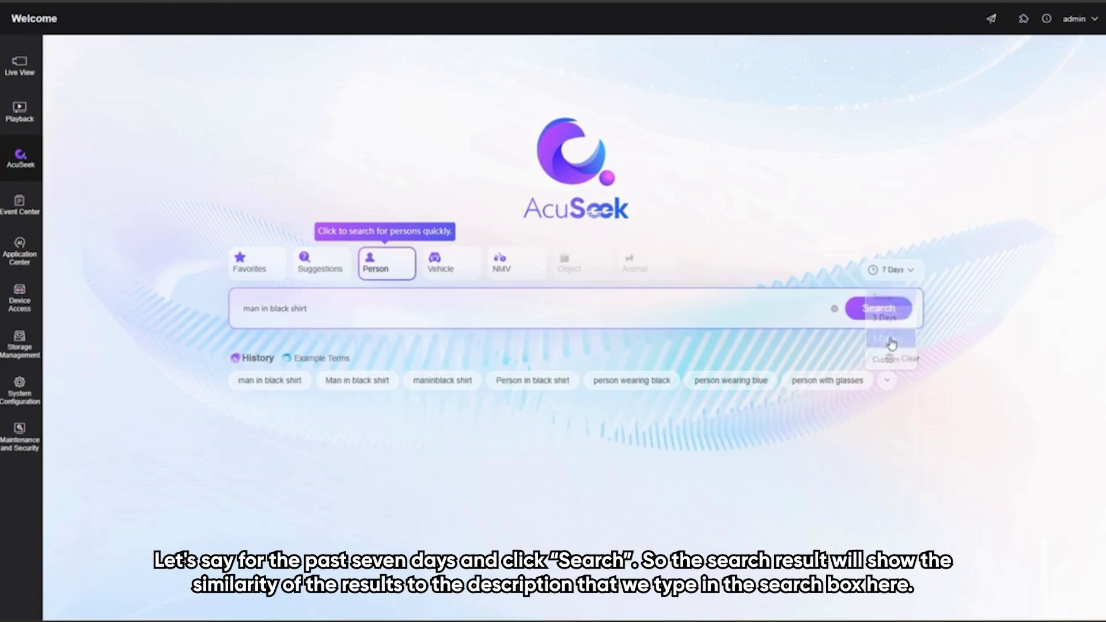
pyautogui.press('Return')
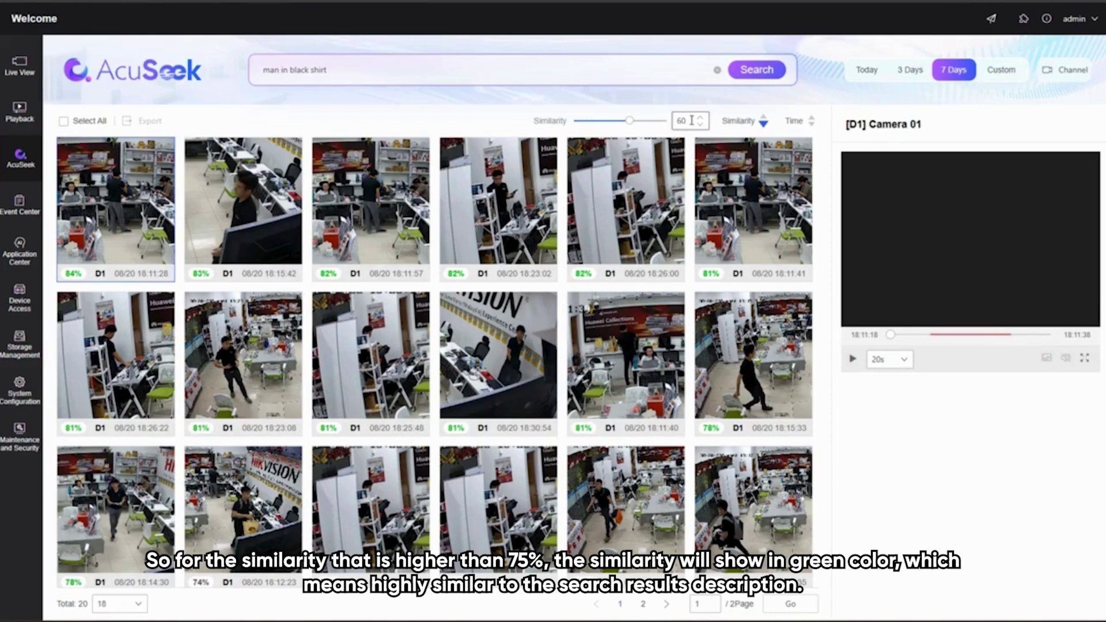
# Raise the similarity threshold to 73% and sort results by time, oldest first
pyautogui.moveTo(630, 121); pyautogui.dragTo(642, 122)
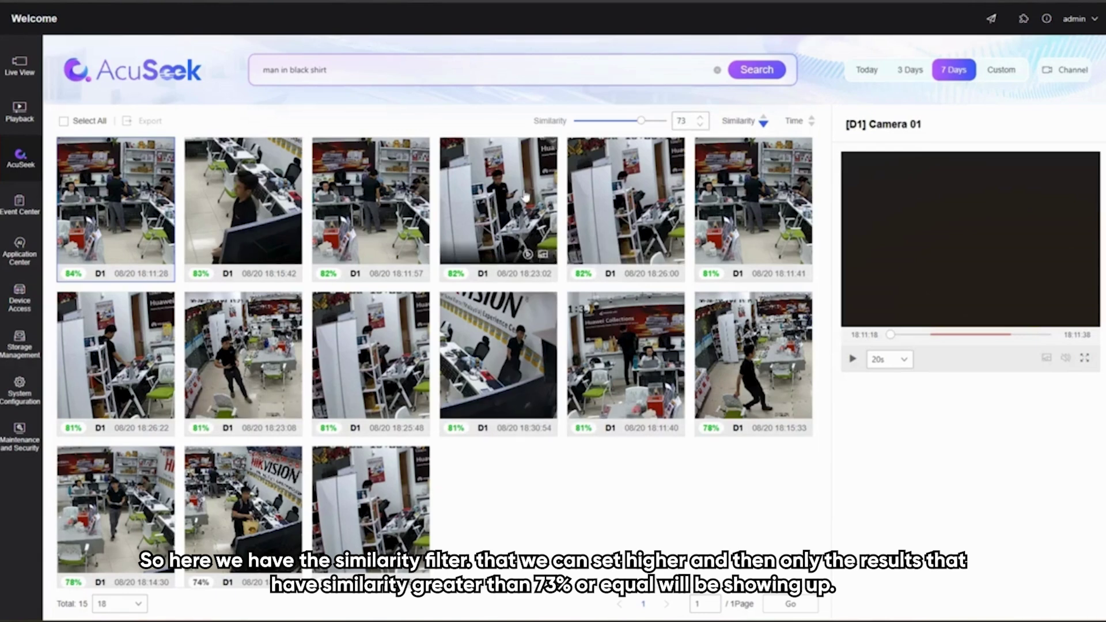
pyautogui.click(764, 122)
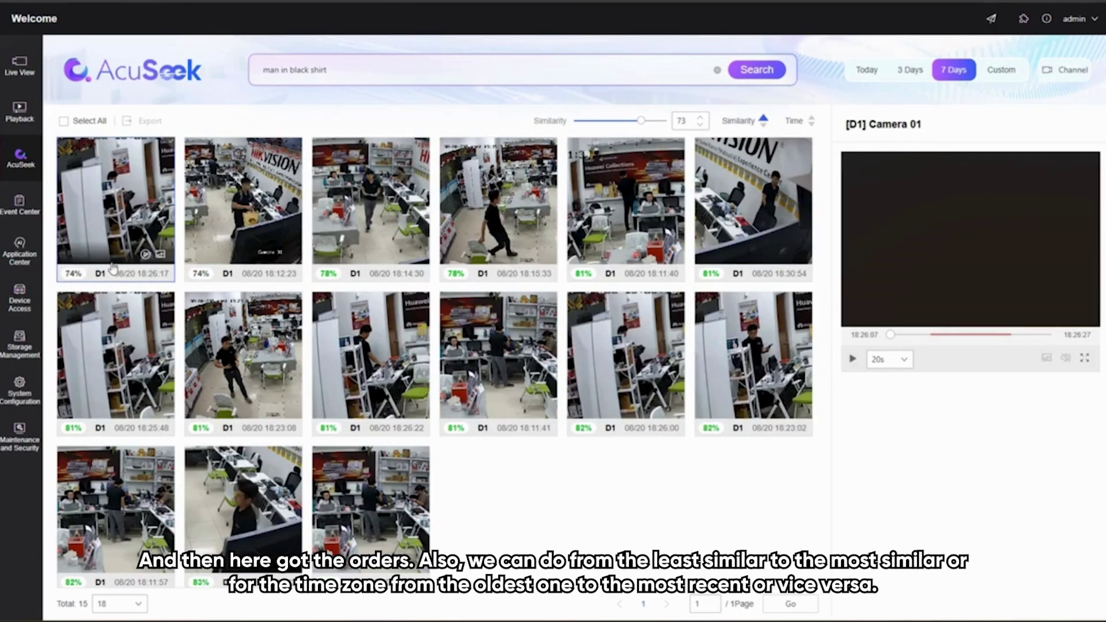
pyautogui.click(811, 122)
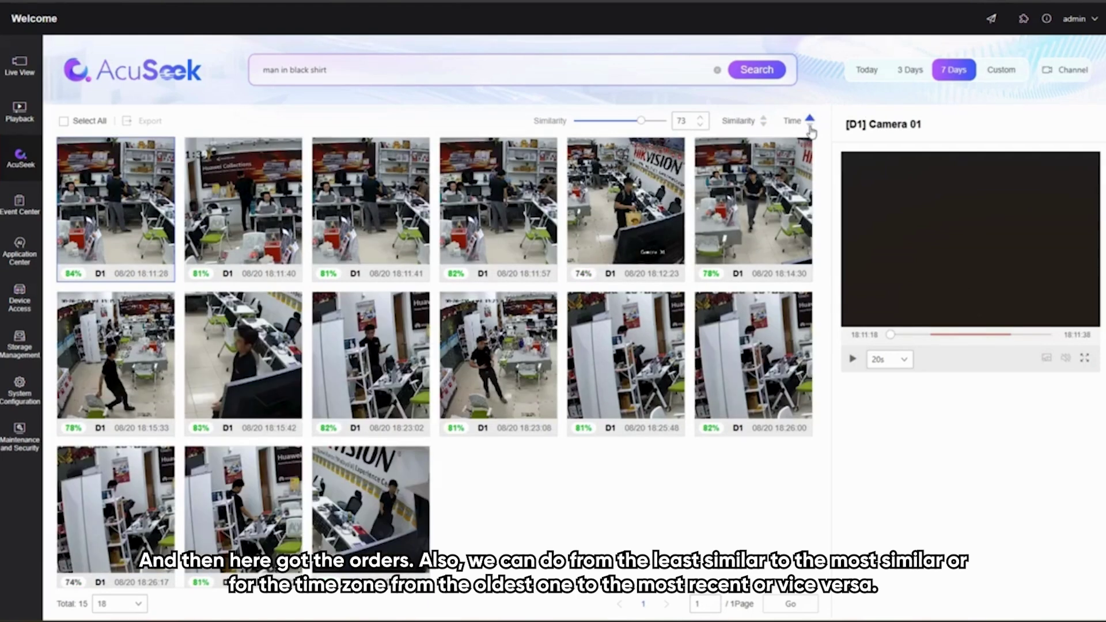
pyautogui.click(812, 123)
pyautogui.click(811, 122)
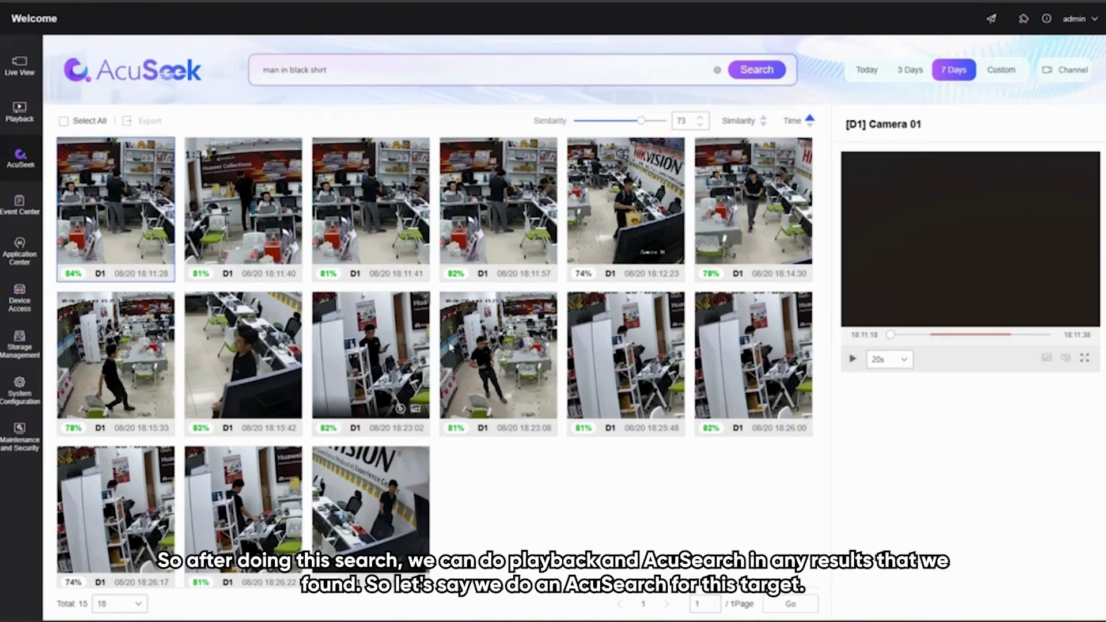
# Run an AcuSearch for the person shown in the 18:14:30 result card
pyautogui.moveTo(551, 348)
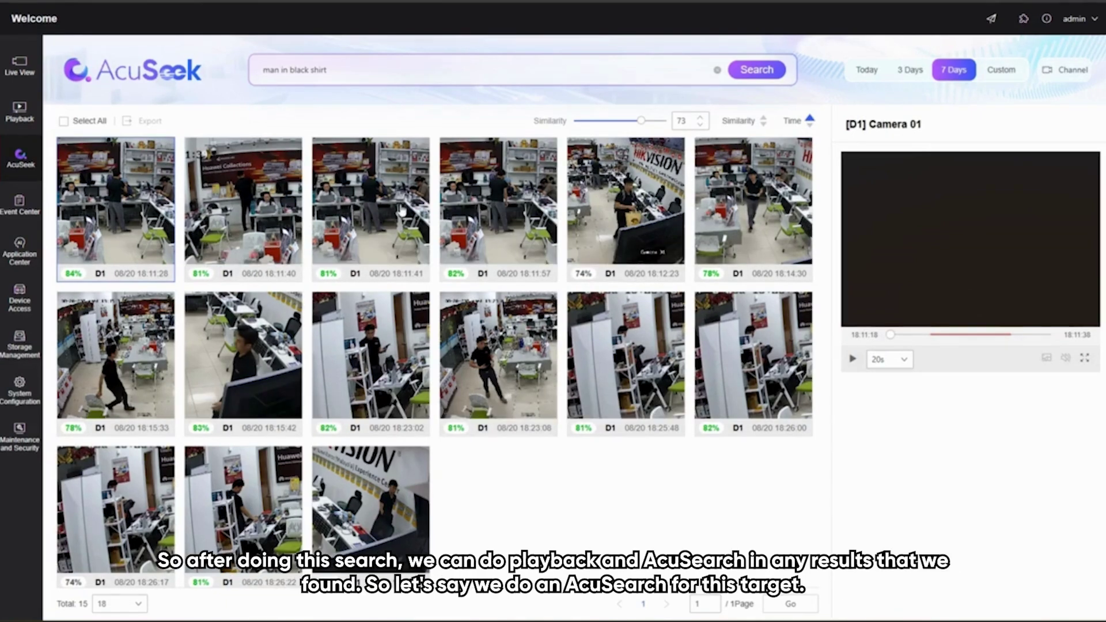
pyautogui.moveTo(379, 257)
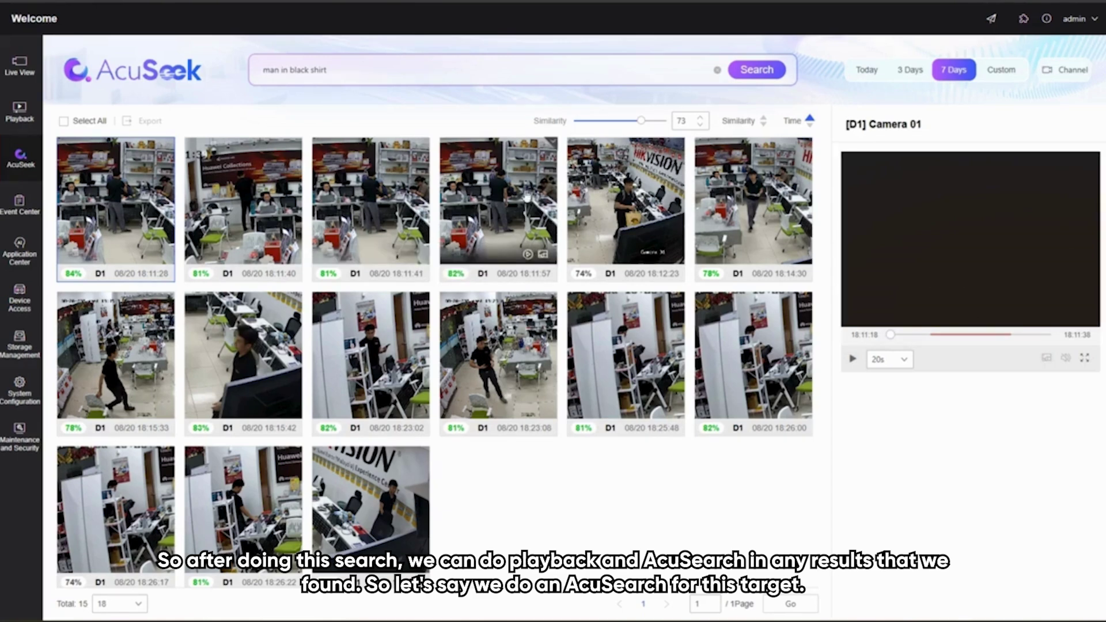
pyautogui.moveTo(663, 258)
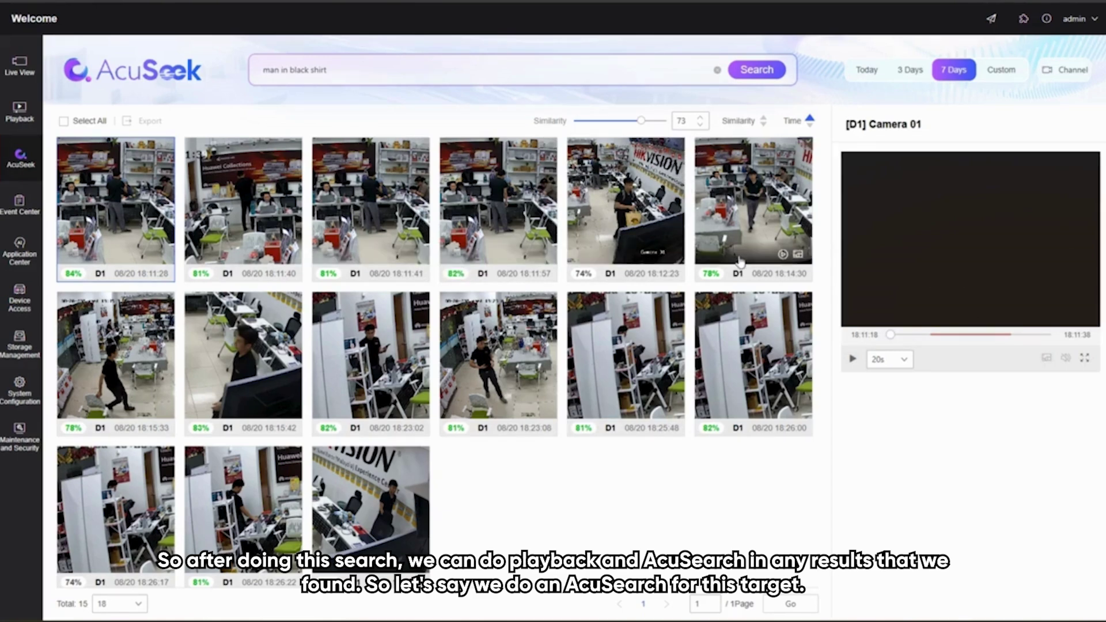
pyautogui.click(798, 254)
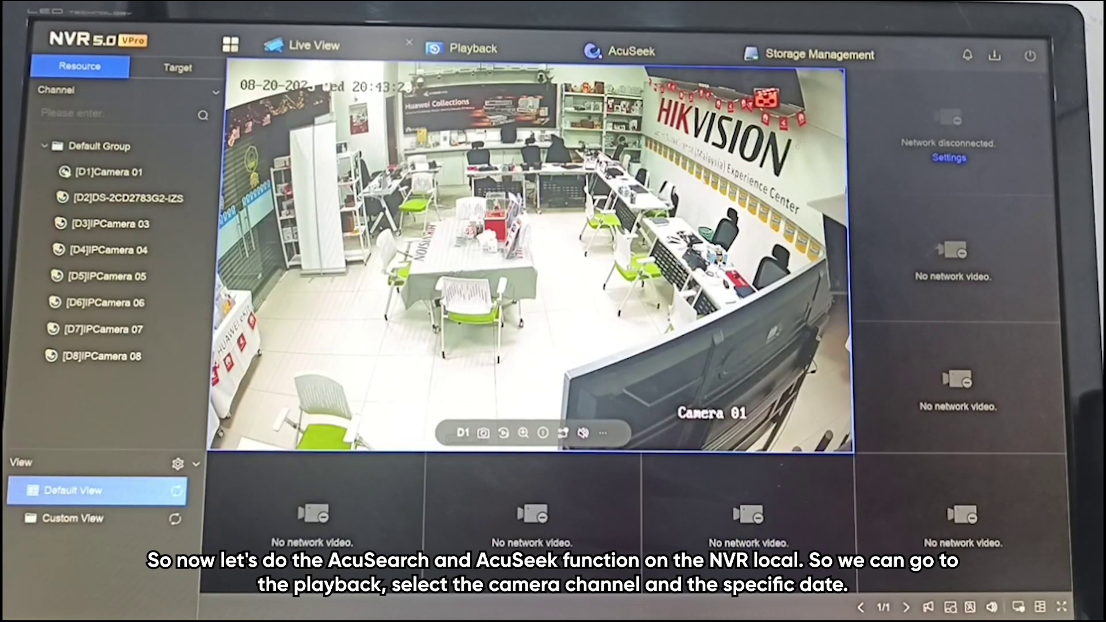
# Search for footage matching a person picked from Camera 01's 15 August playback, then open AcuSeek
pyautogui.click(469, 50)
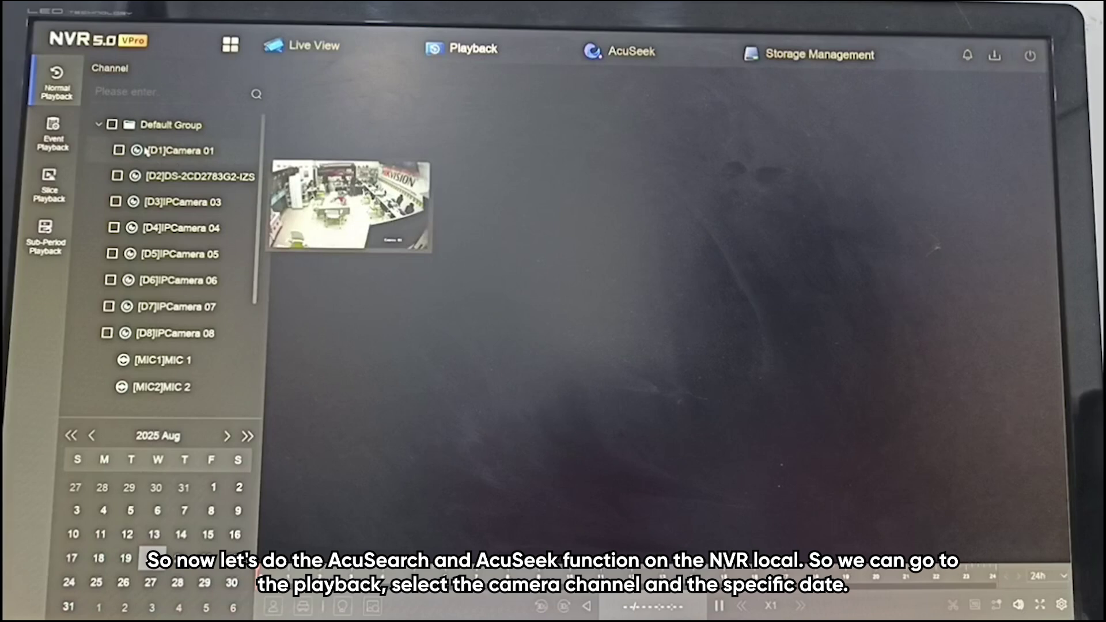
pyautogui.click(125, 152)
pyautogui.click(208, 536)
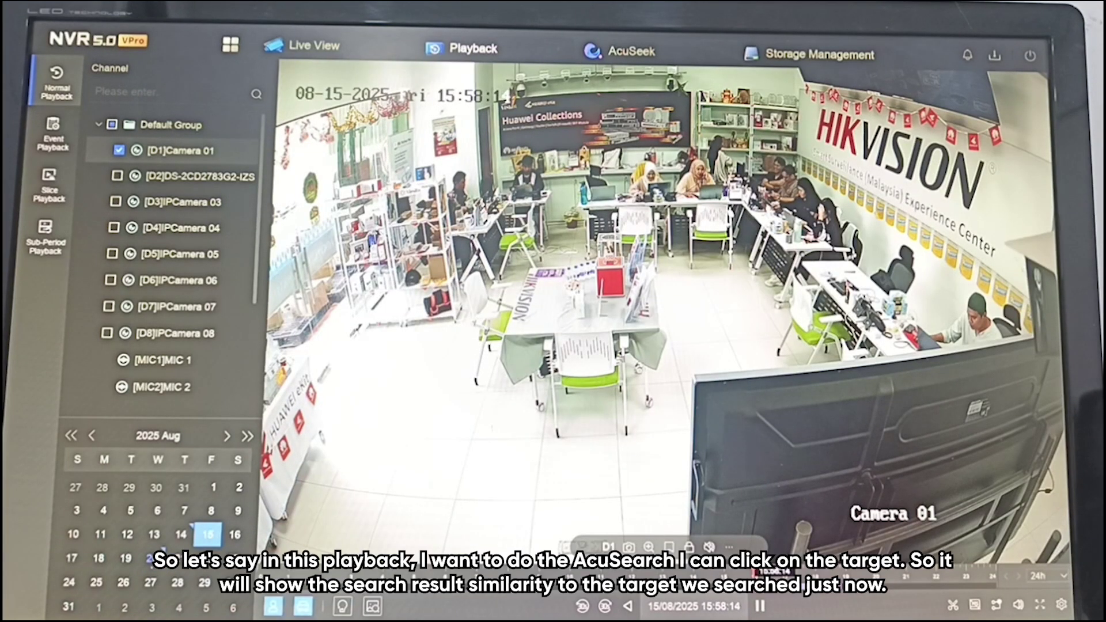
pyautogui.click(372, 606)
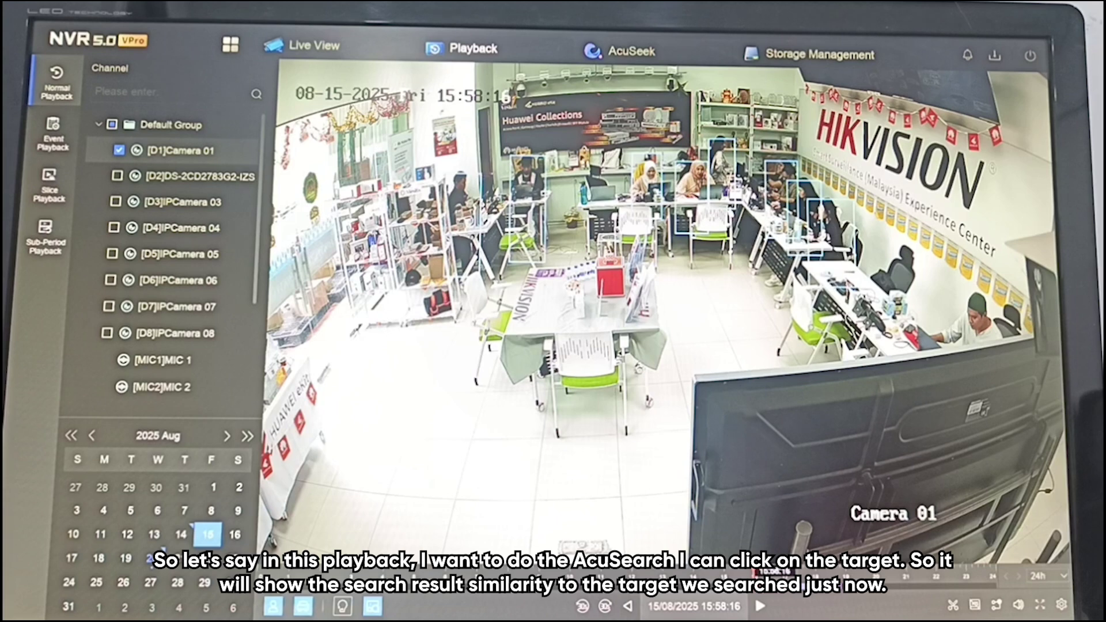
pyautogui.click(536, 233)
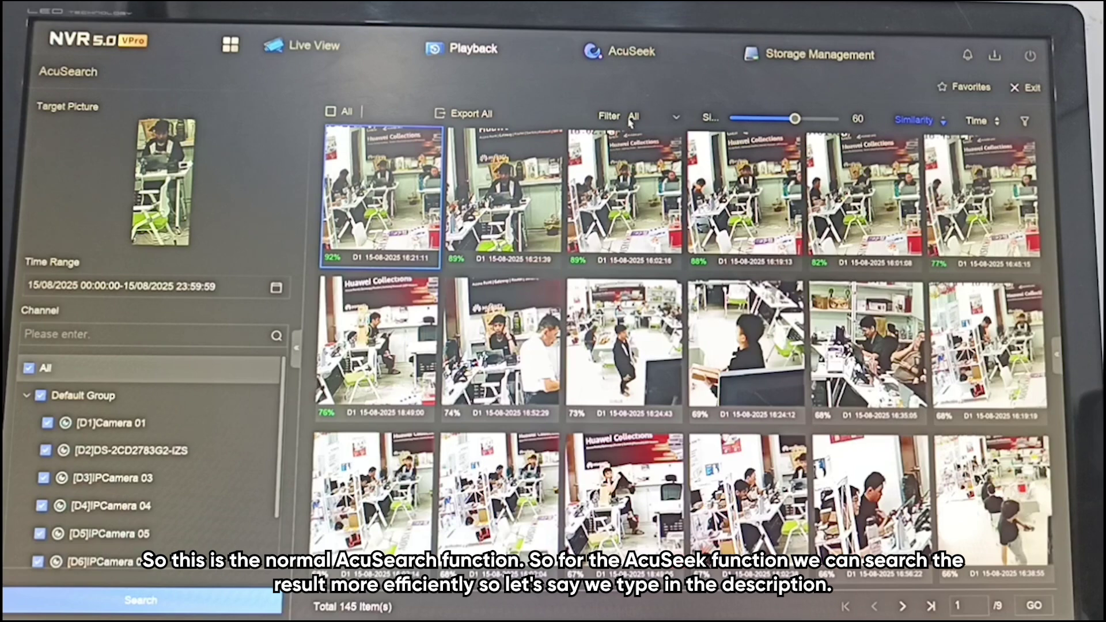
pyautogui.click(627, 52)
# Run an AcuSeek text search of today's footage for 'man in black shirt'
pyautogui.click(536, 355)
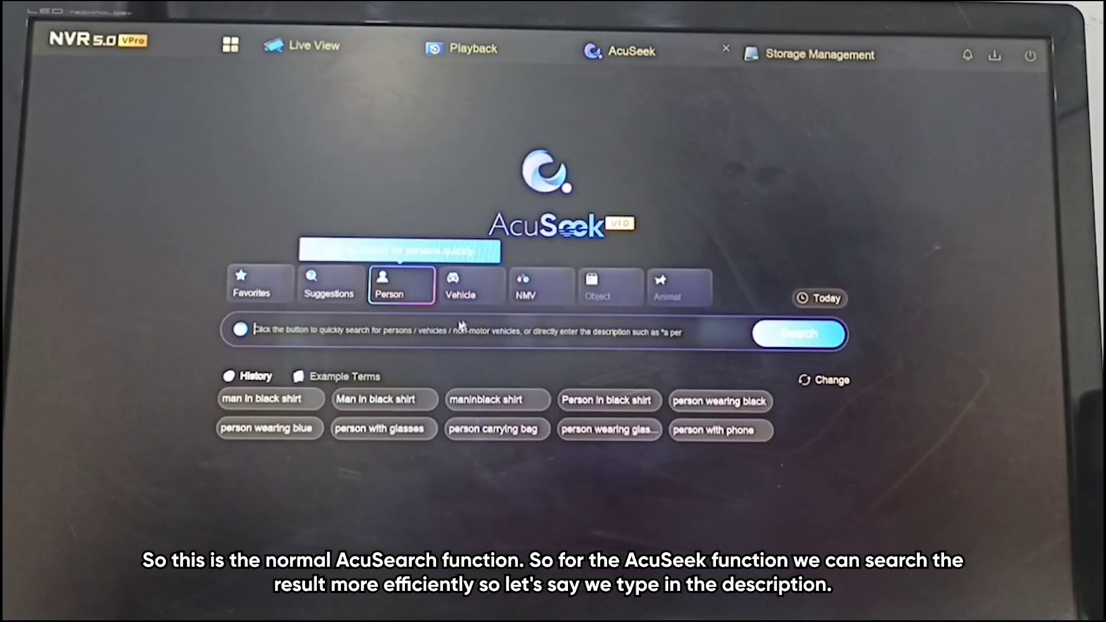
pyautogui.click(379, 337)
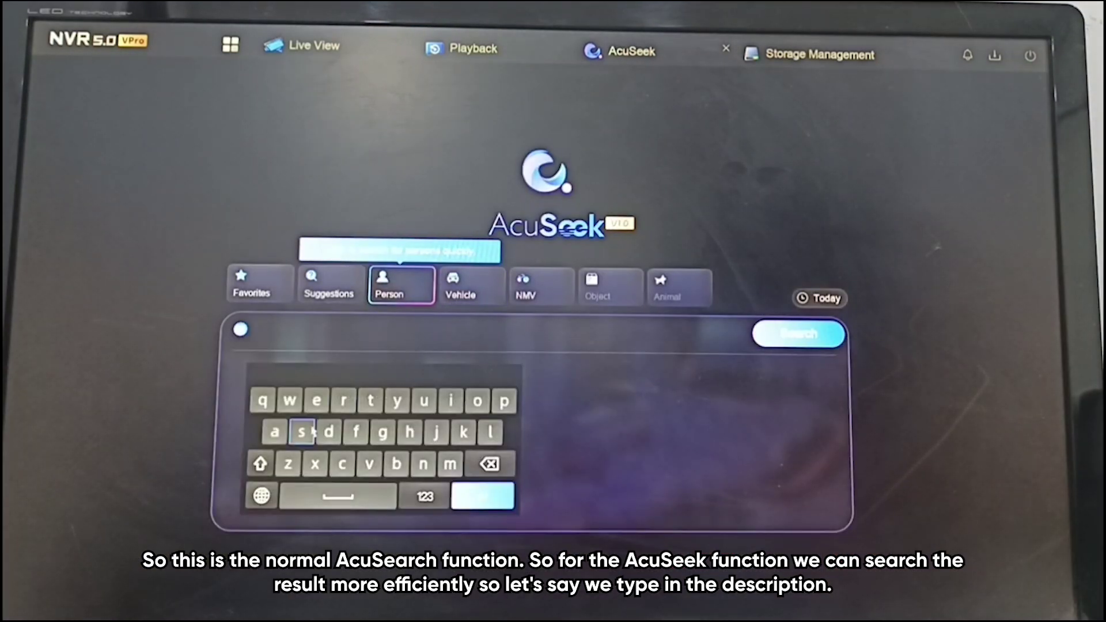
pyautogui.click(450, 464)
pyautogui.click(274, 432)
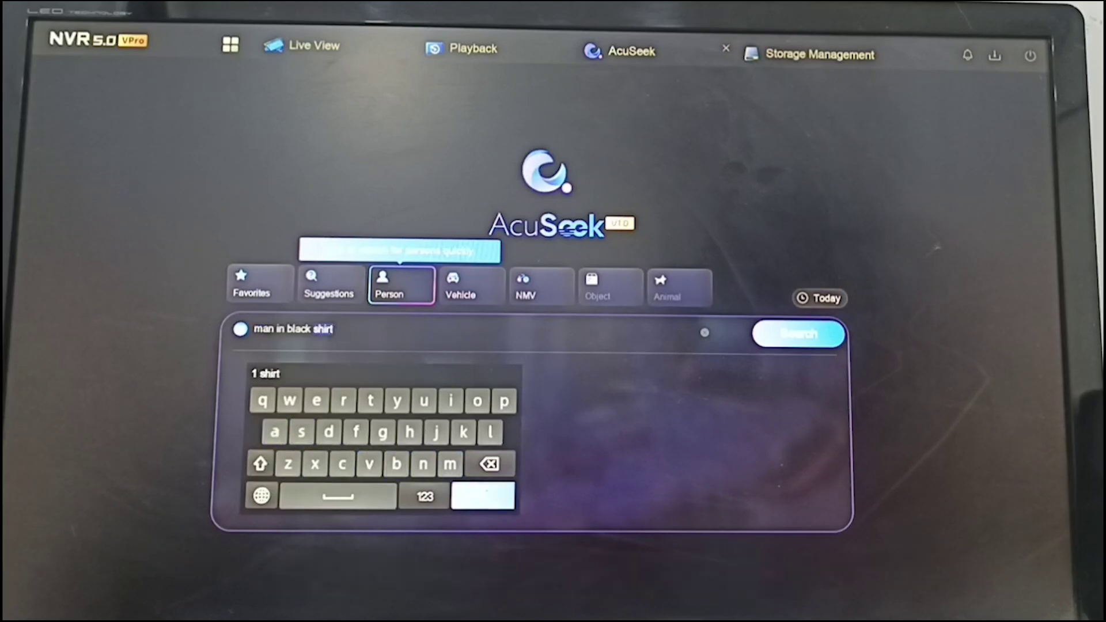
pyautogui.click(483, 495)
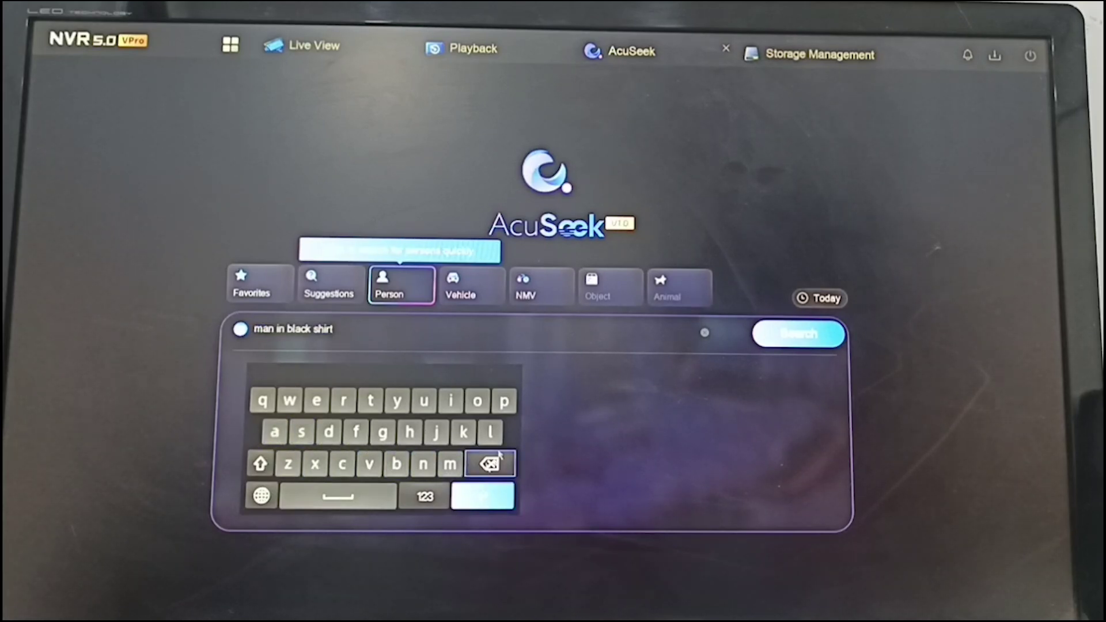
pyautogui.click(759, 345)
# Play back the 18:23:08 Camera 01 match from the results
pyautogui.moveTo(170, 266)
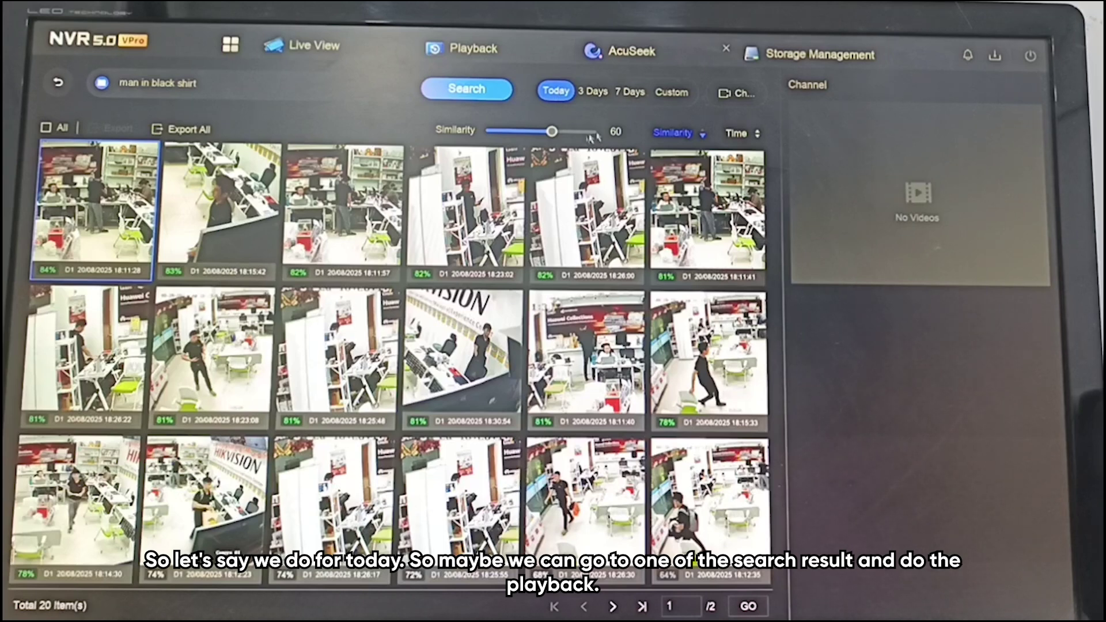
pyautogui.moveTo(361, 249)
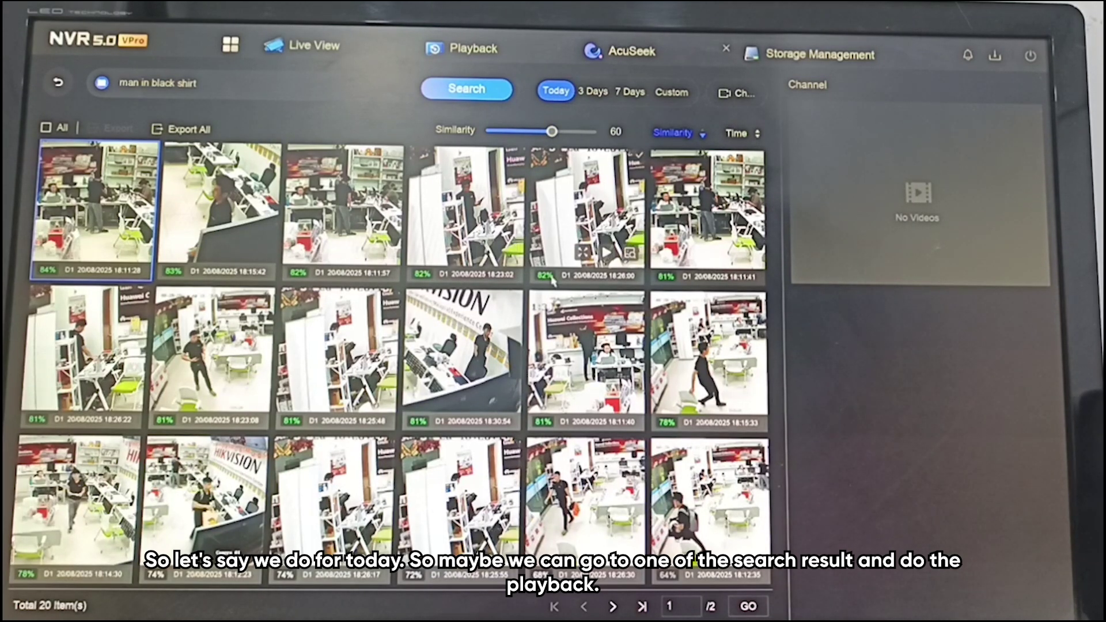
pyautogui.moveTo(213, 352)
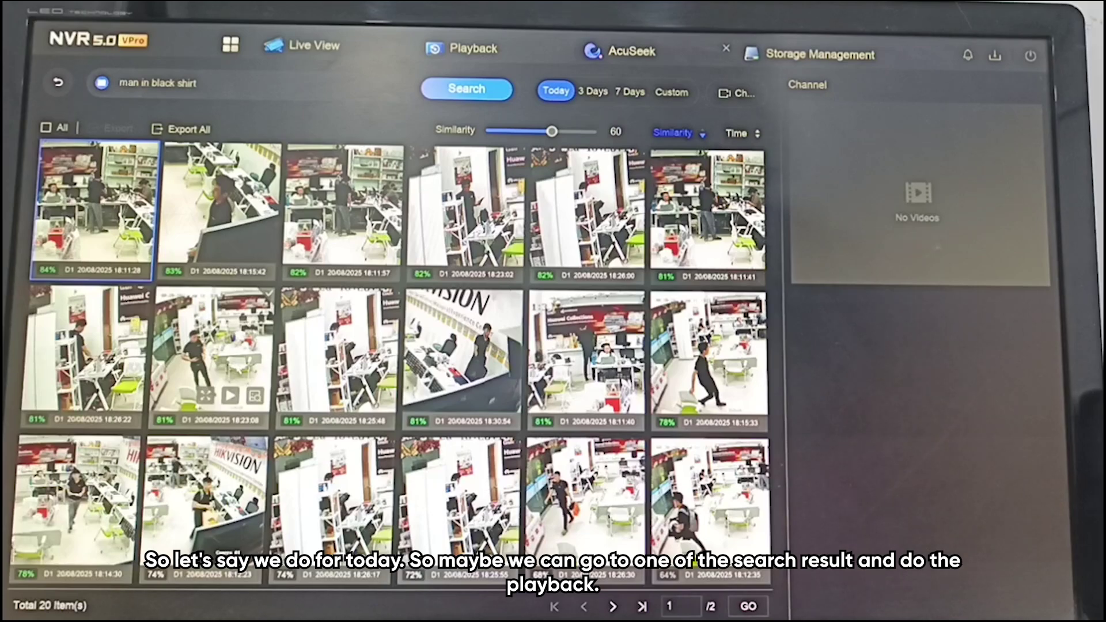
pyautogui.click(230, 395)
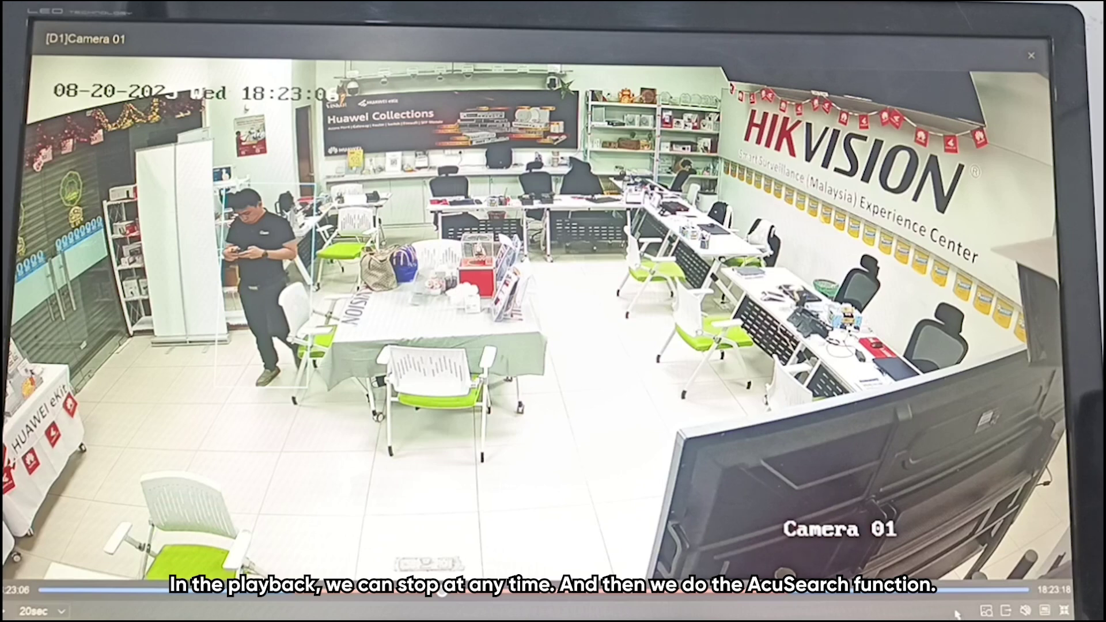
# Detect people in the Camera 01 playback frame and search for the man in black
pyautogui.click(987, 611)
pyautogui.click(287, 376)
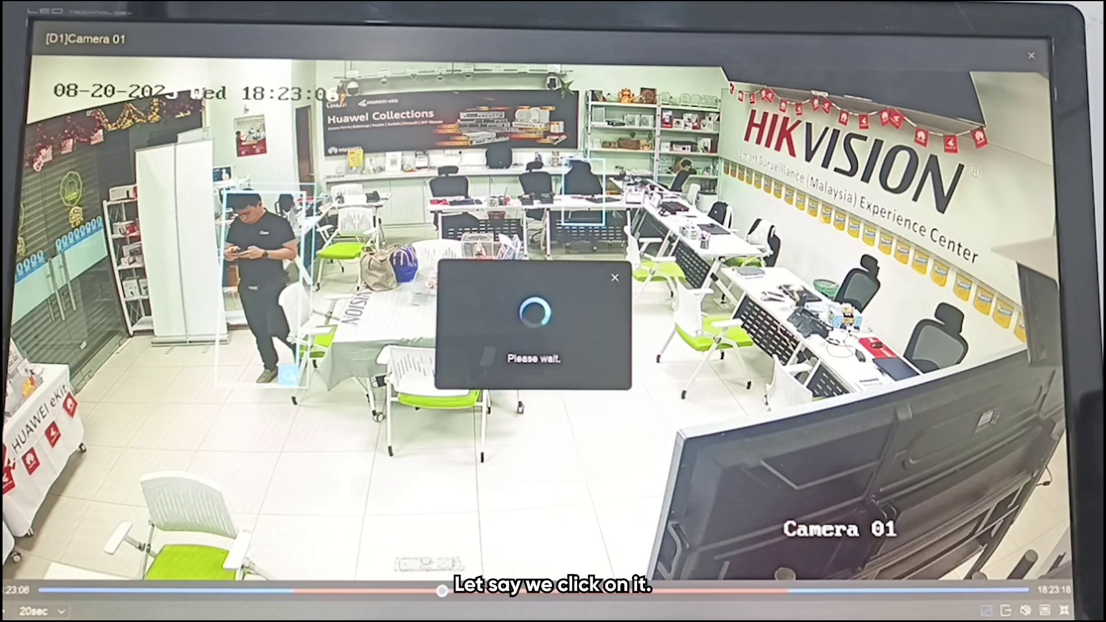